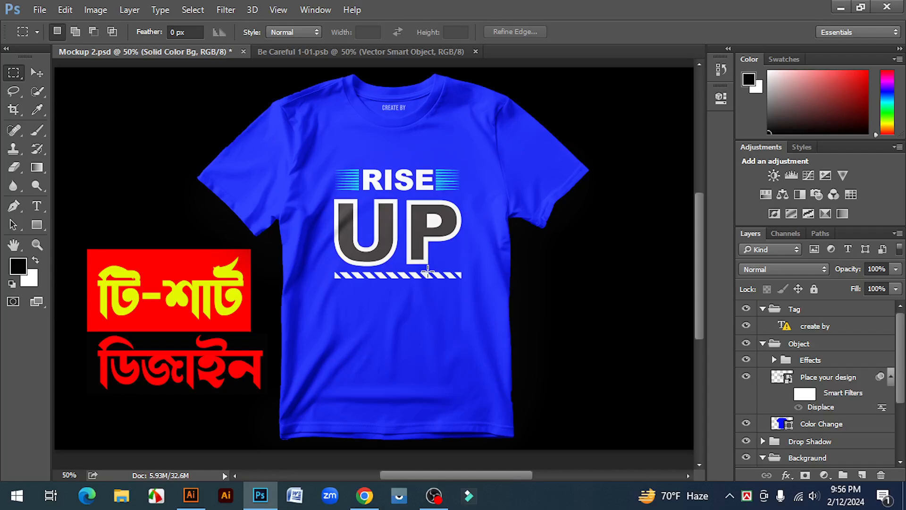
Step: Switch to Illustrator and view the whole finished RISE UP design on its red background
left_click(192, 498)
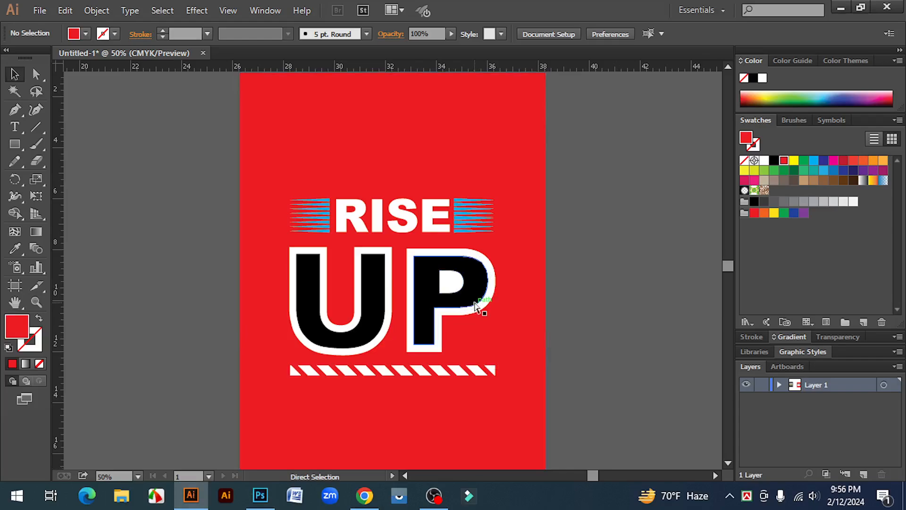
key("ctrl+minus")
left_click_drag(552, 322, 405, 299)
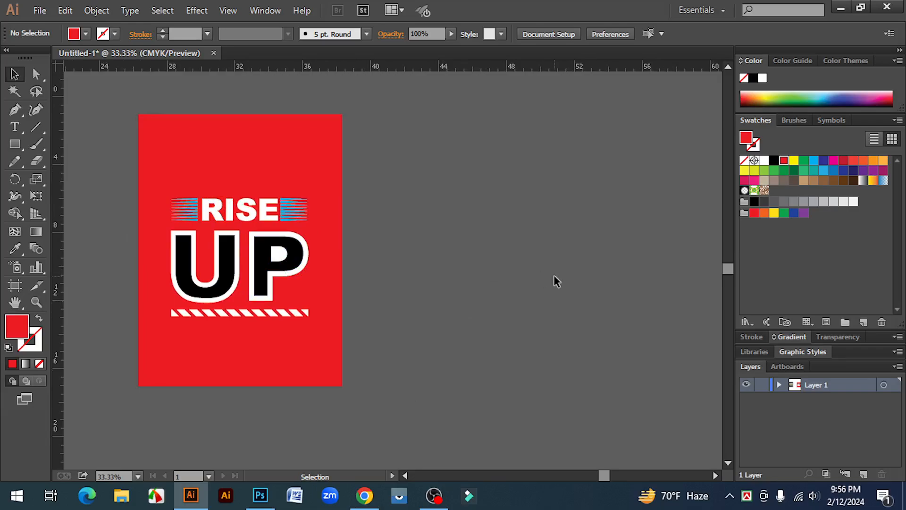
Step: Switch to Photoshop and close both the smart object document and Mockup 2.psd, discarding the mockup's changes
left_click(260, 495)
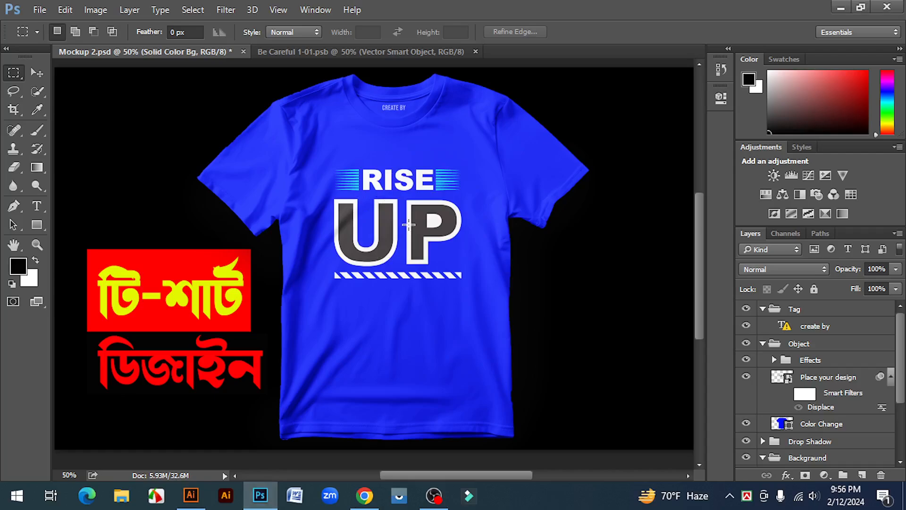
left_click(475, 51)
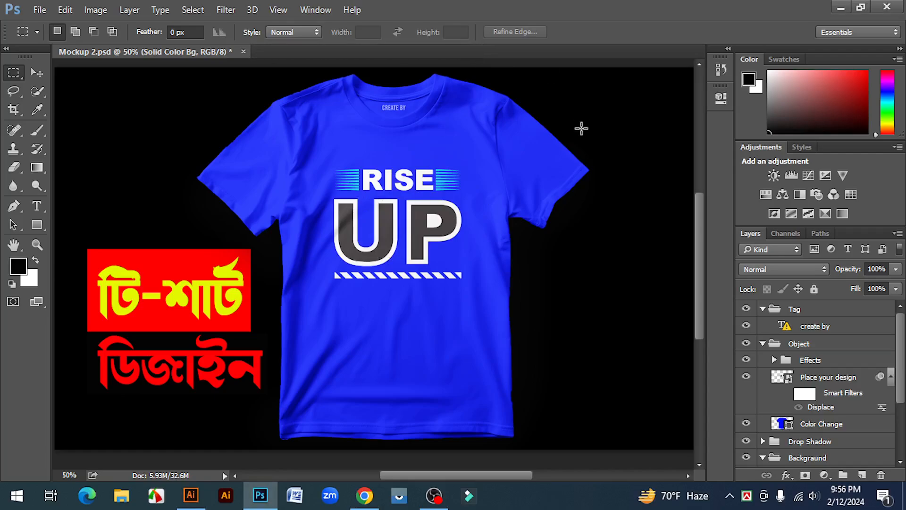
key("ctrl+w")
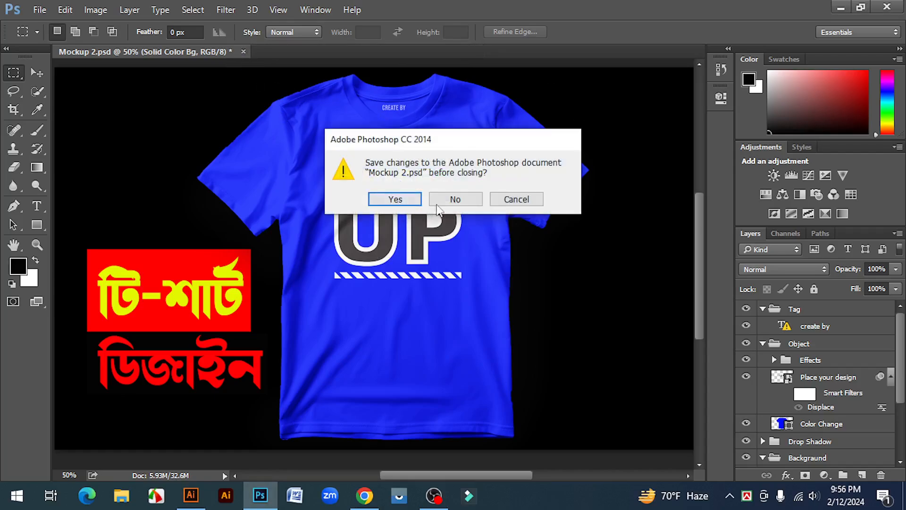
left_click(457, 199)
Step: Switch back to Illustrator and create a 12 in by 16 in rectangle beside the red RISE UP design
left_click(191, 496)
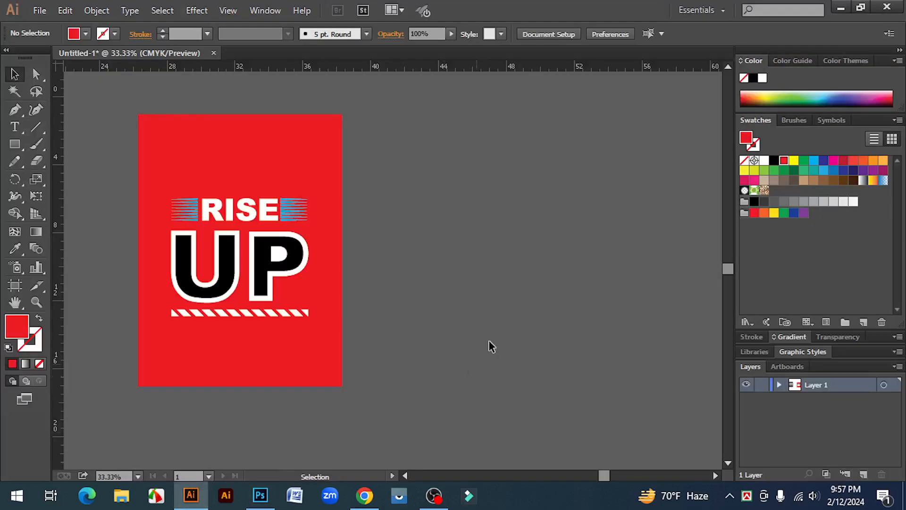
key("space")
left_click_drag(432, 284, 399, 283)
right_click(13, 143)
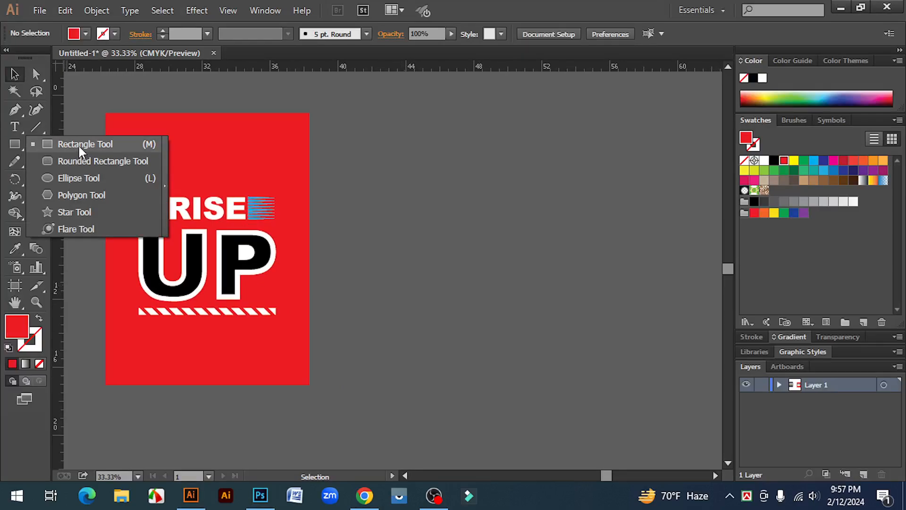
left_click(78, 143)
left_click(486, 243)
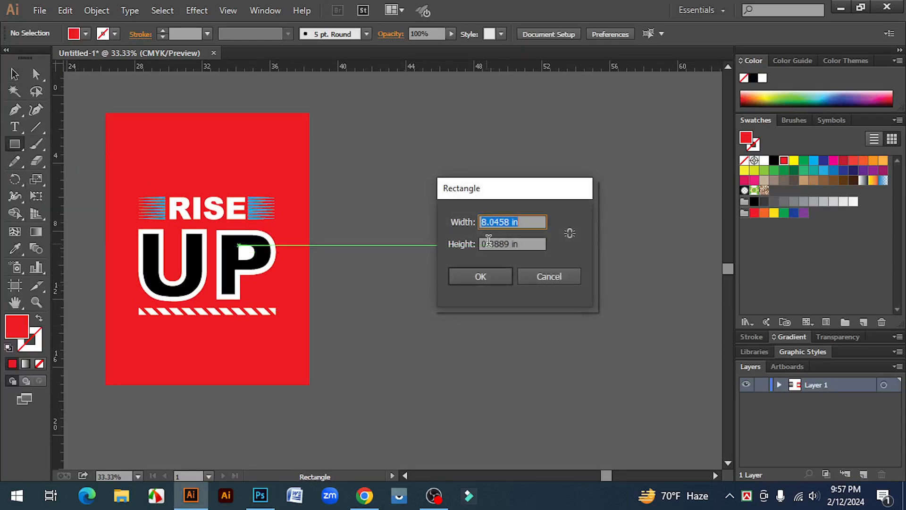
left_click(508, 222)
double_click(479, 222)
type("12")
double_click(510, 245)
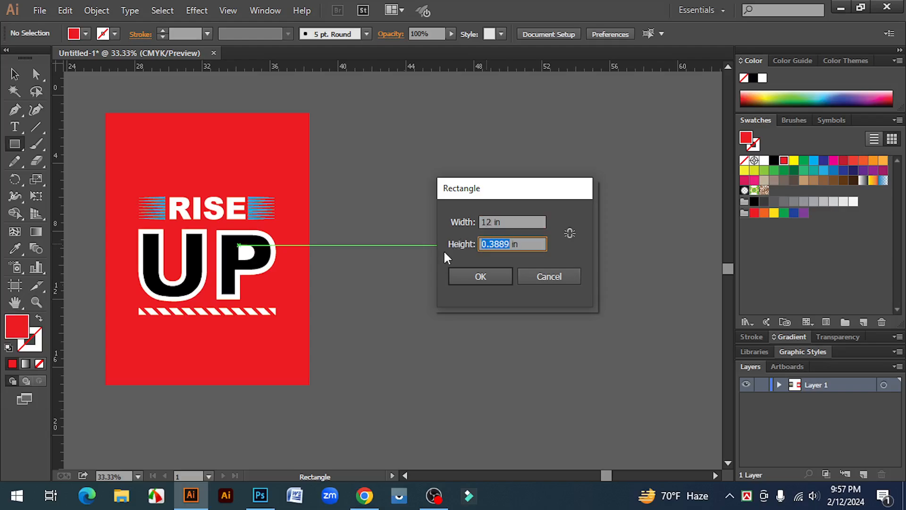
type("16")
left_click(485, 276)
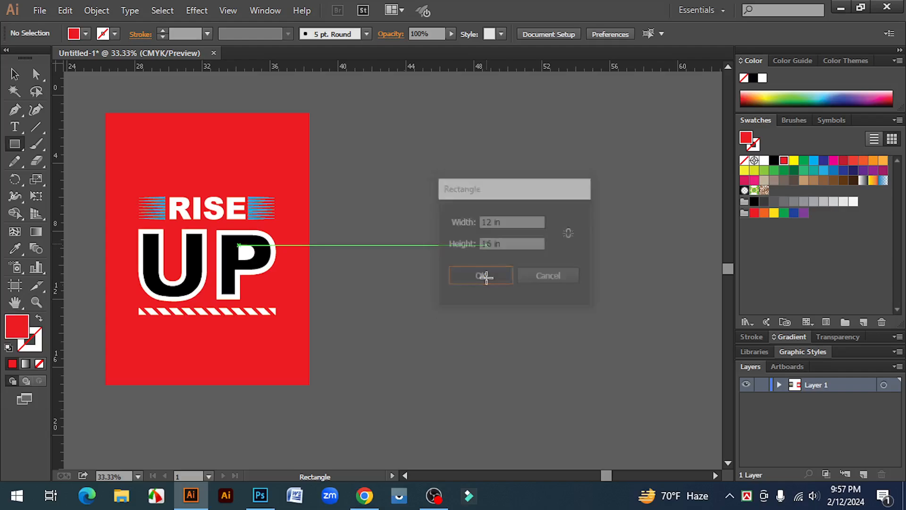
Step: Move the new rectangle up beside the red design, roughly level with it, and fill it black
key("v")
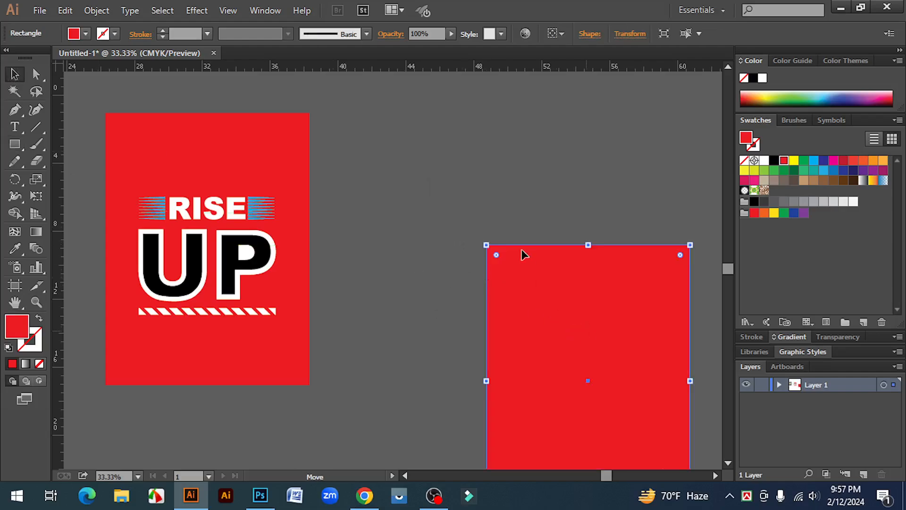
left_click_drag(587, 336, 522, 200)
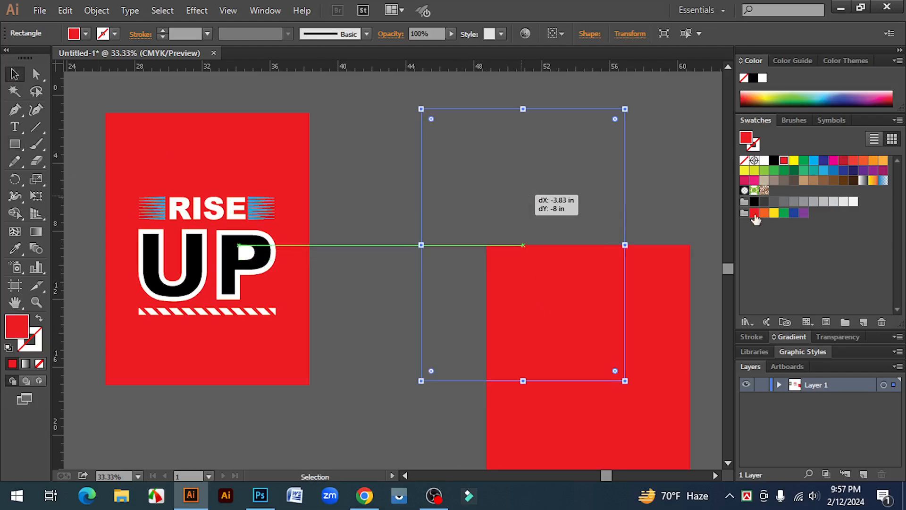
left_click(773, 161)
left_click_drag(692, 202, 575, 212)
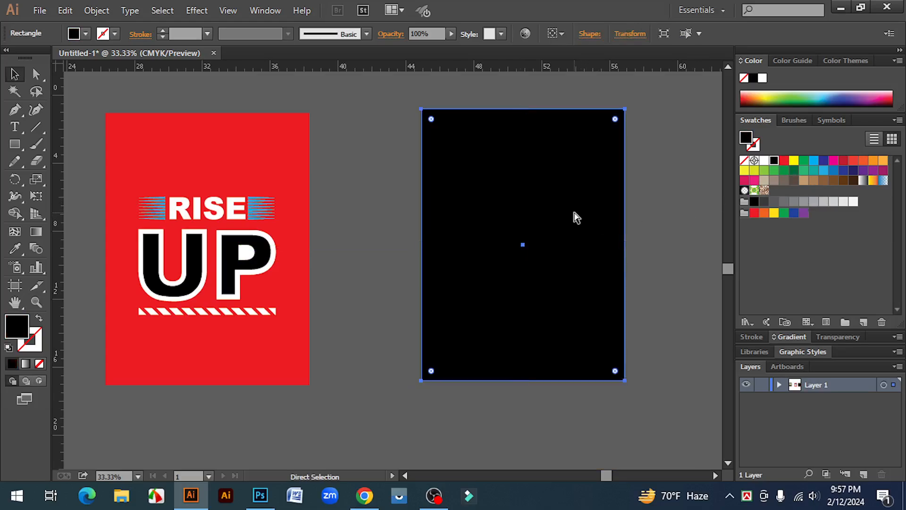
Step: Add a vertical guide through the black rectangle's centre and lock the rectangle and guide in place
key("ctrl+c")
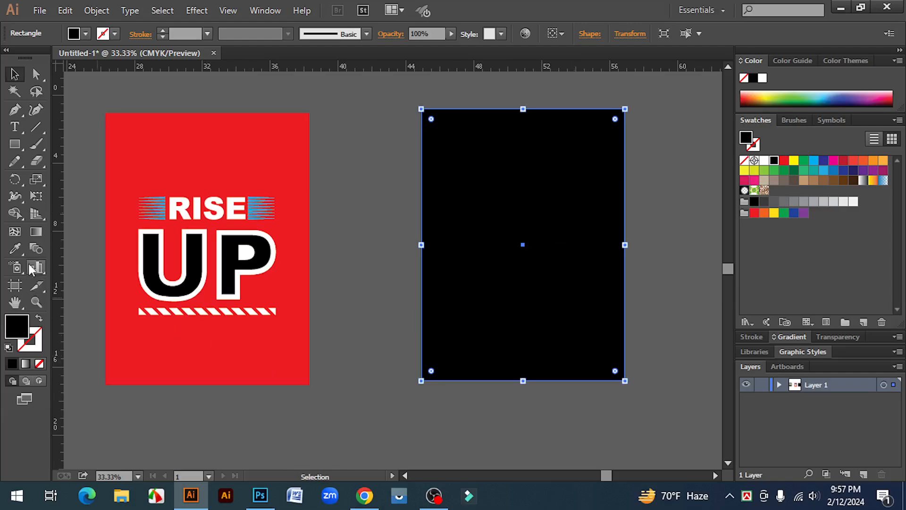
key("ctrl+2")
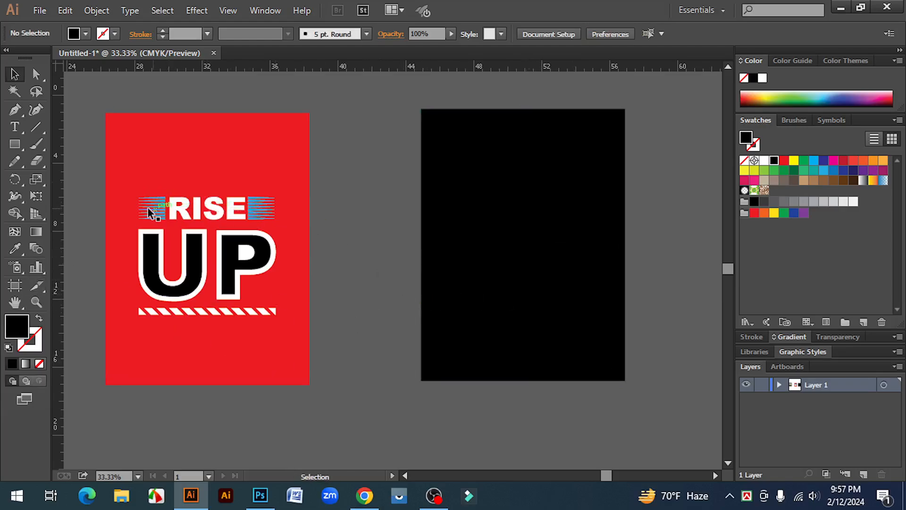
left_click(527, 255)
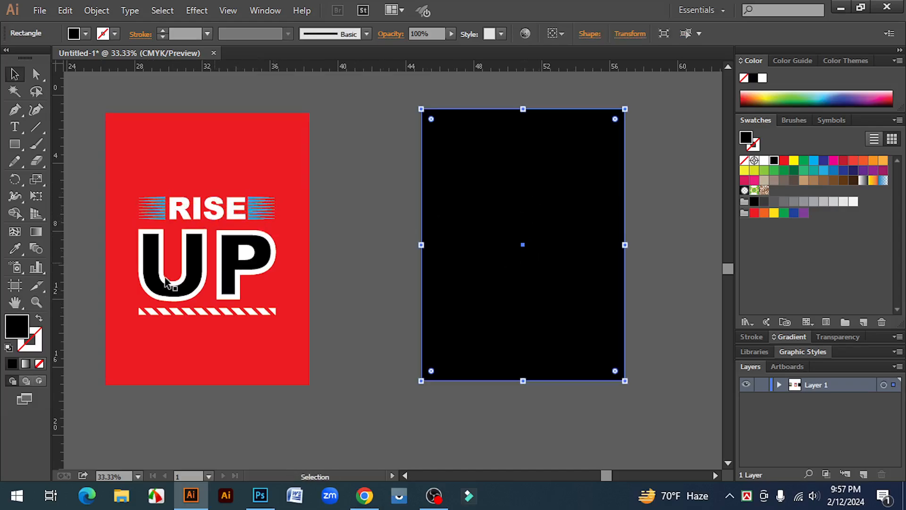
left_click_drag(57, 265, 522, 244)
left_click(603, 256)
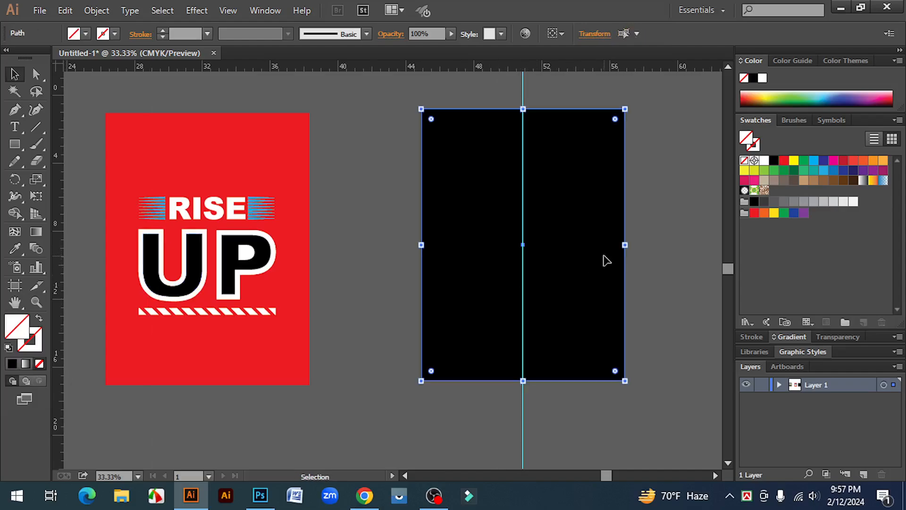
key("ctrl+2")
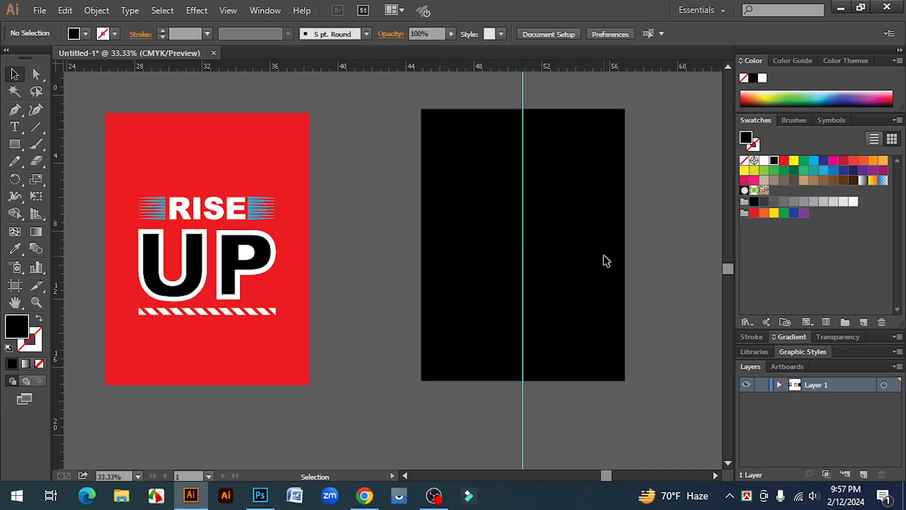
left_click(415, 246, "ctrl")
Step: Add the text RISE in Arial Black in the empty area near the black rectangle and enlarge it
left_click_drag(383, 291, 459, 263)
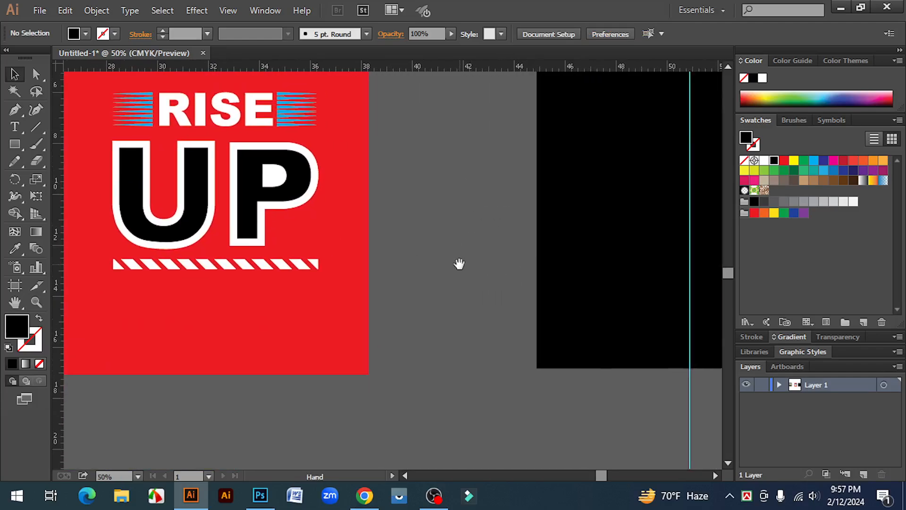
left_click(14, 127)
scroll(419, 407, "down", 1)
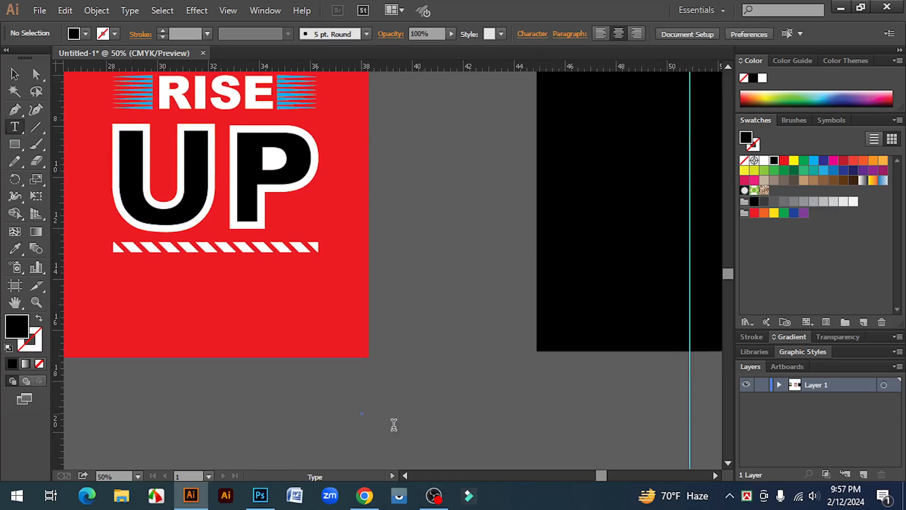
scroll(450, 430, "up", 2)
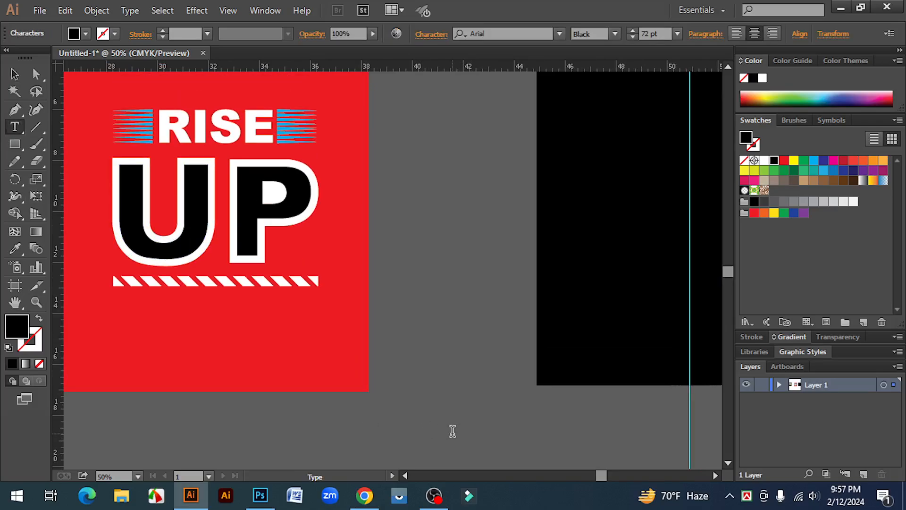
type("RISE")
left_click(14, 74)
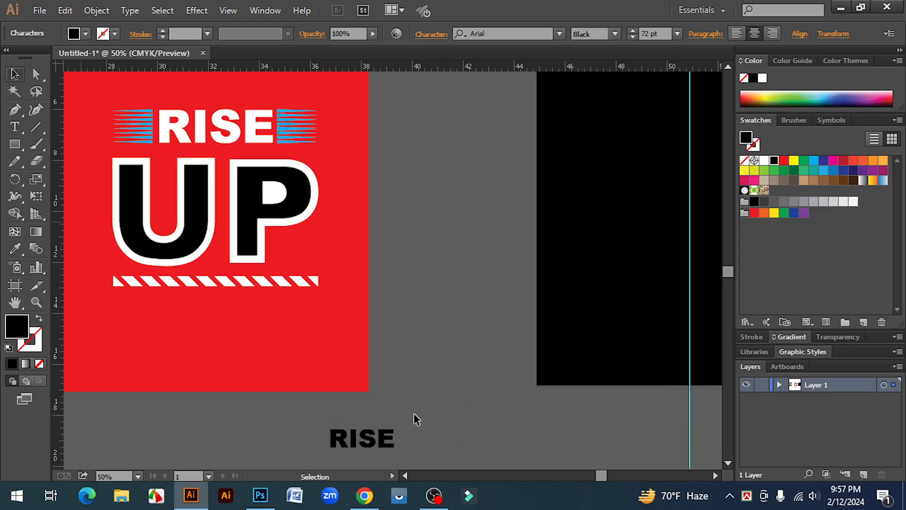
left_click_drag(396, 455, 641, 197)
Step: Convert the new RISE text to outlines and fill it white
right_click(466, 270)
left_click(515, 362)
left_click(457, 331)
left_click(763, 160)
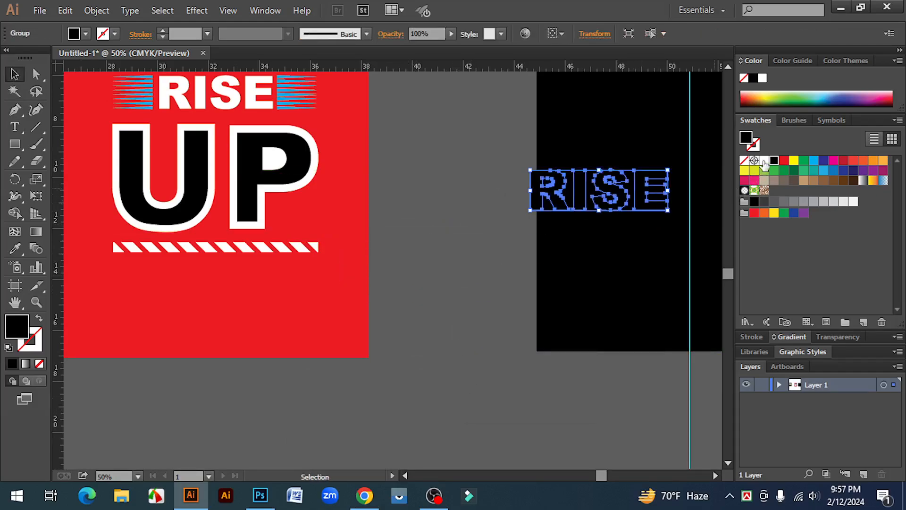
left_click(449, 306)
scroll(449, 306, "up", 2)
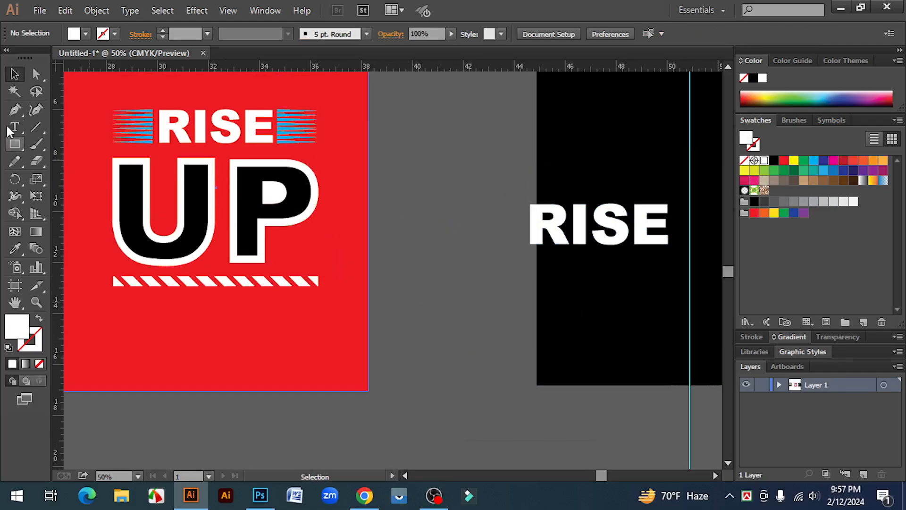
Step: Add the text UP in Arial Black in the space between the red design and the black rectangle
left_click(14, 127)
left_click(393, 359)
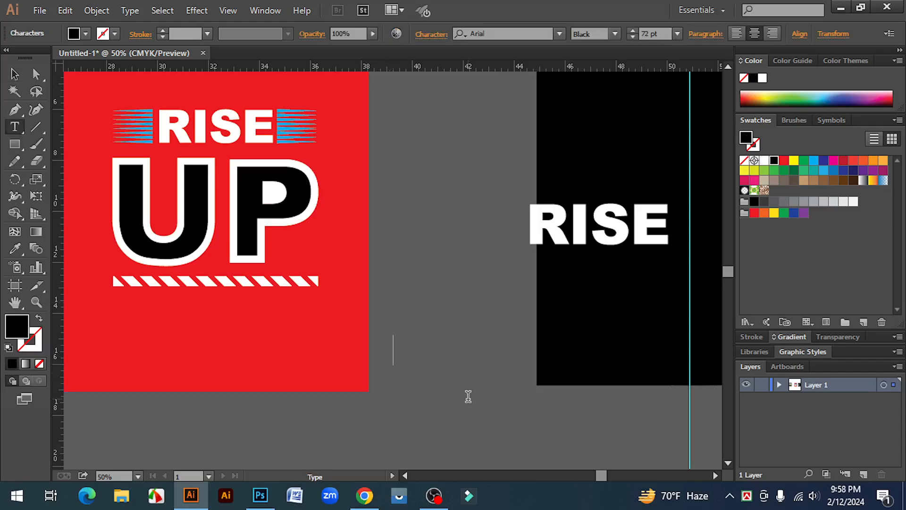
type("UP")
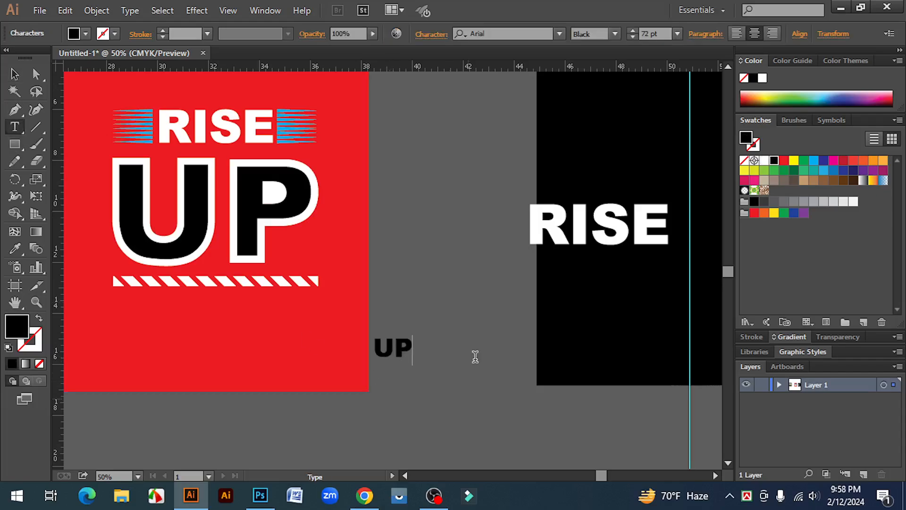
left_click(14, 74)
Step: Enlarge the new UP text to about 347 pt and fill it white
left_click(394, 349)
left_click_drag(413, 364, 501, 420)
left_click_drag(439, 350, 488, 337)
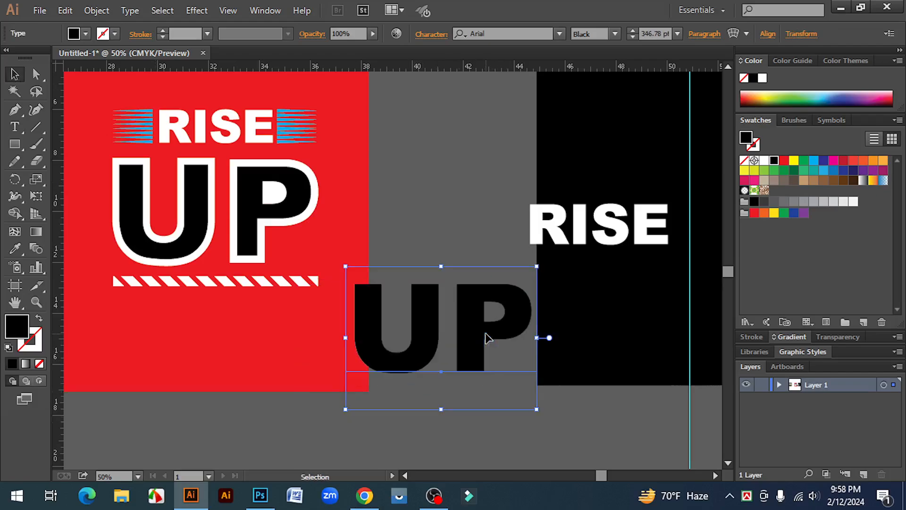
left_click(763, 162)
left_click(615, 412)
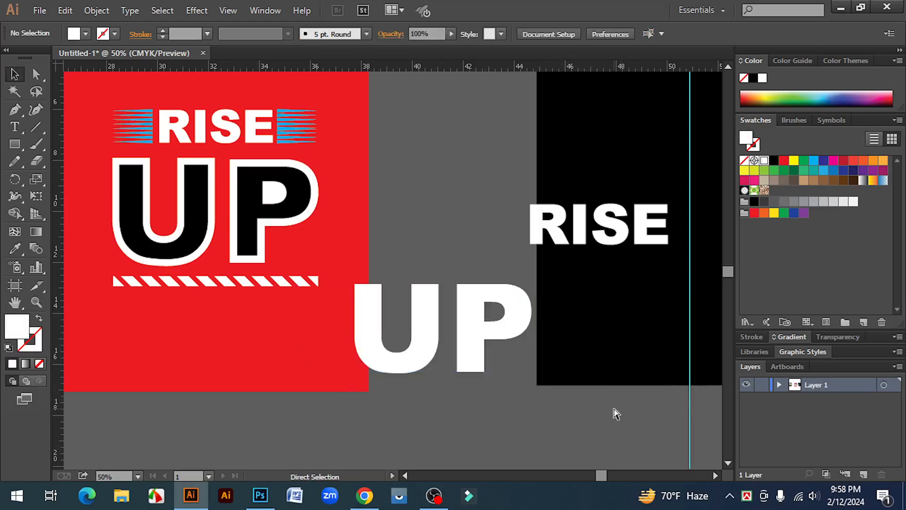
Step: Centre the white RISE lettering on the guide in the black rectangle's upper part and enlarge it slightly
key("ctrl+minus")
left_click_drag(621, 397, 529, 452)
left_click(455, 303)
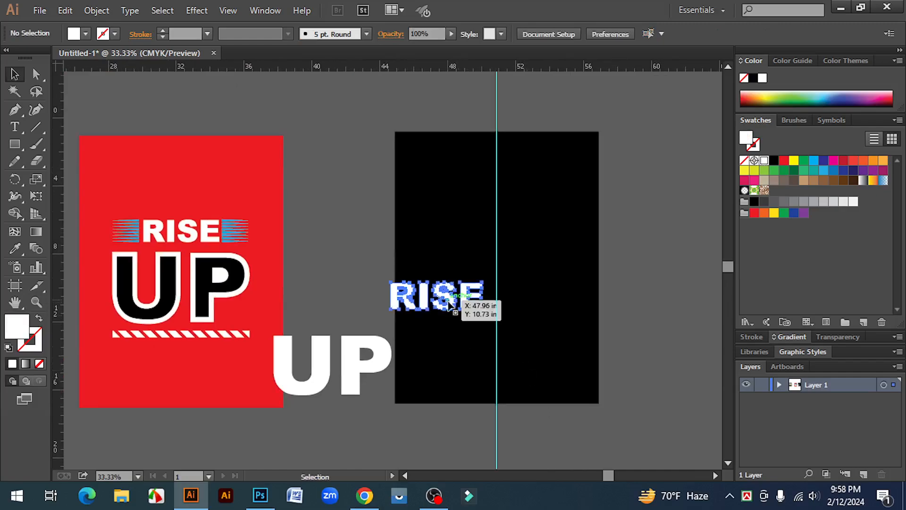
left_click_drag(451, 297, 511, 217)
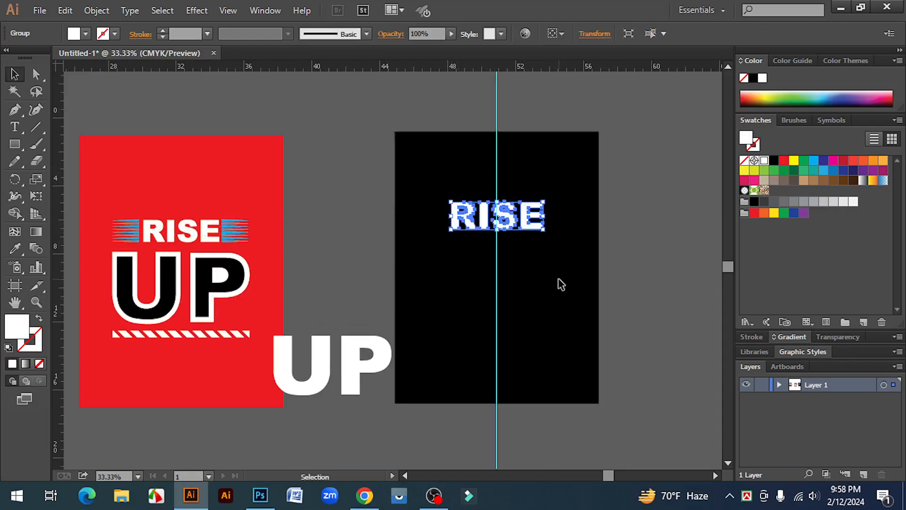
left_click(522, 245)
left_click(538, 225)
left_click_drag(551, 235, 556, 237)
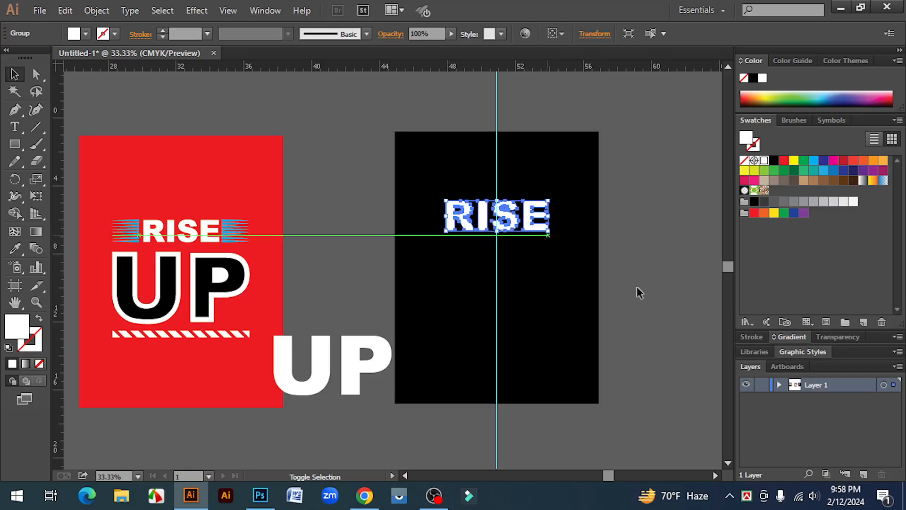
left_click(672, 297)
Step: Place two horizontal guides along the top and bottom edges of the E in the white RISE lettering
key("z")
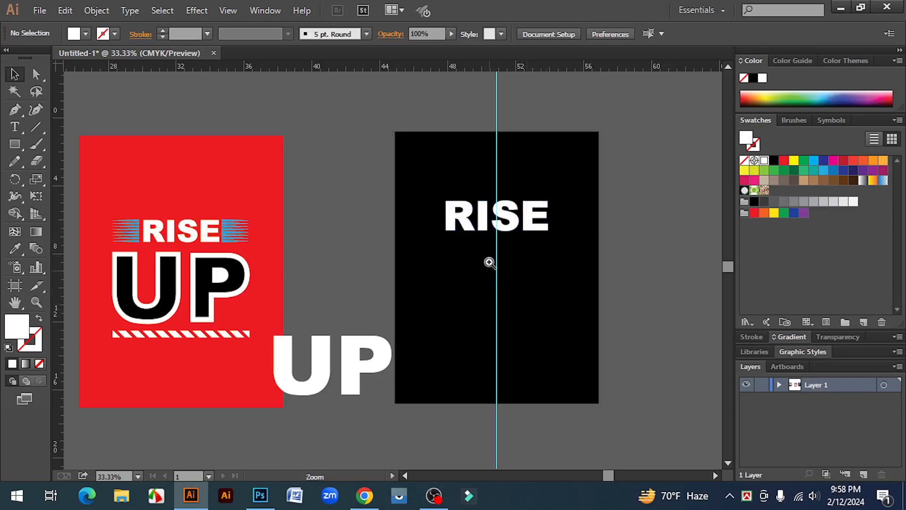
left_click(474, 242)
left_click(420, 249)
key("v")
left_click(447, 259)
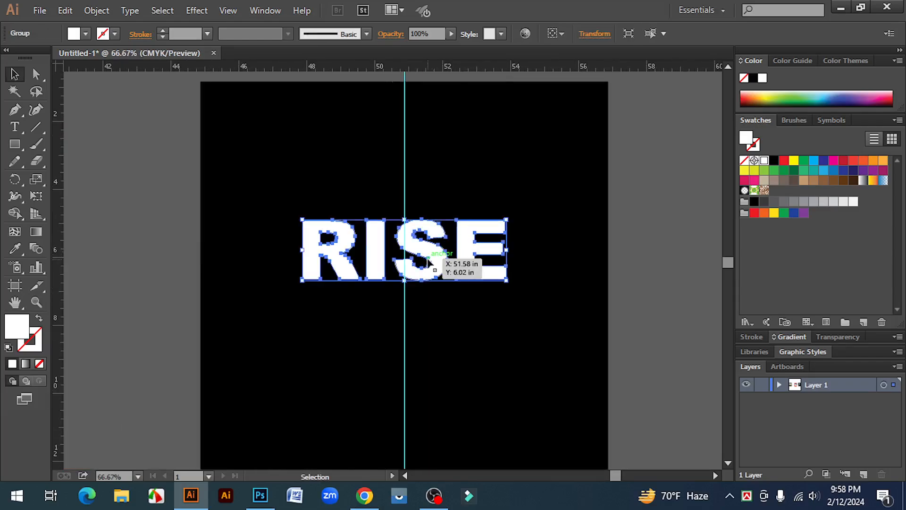
key("ctrl+plus")
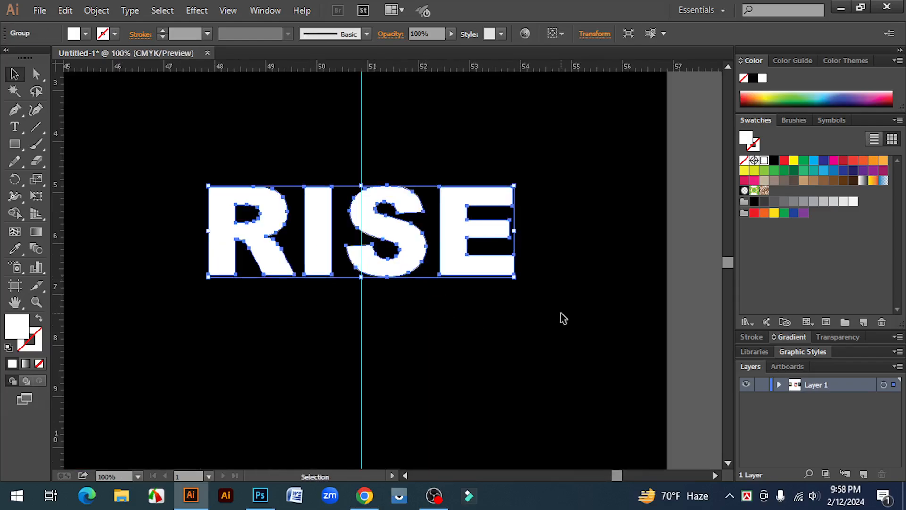
left_click(559, 313)
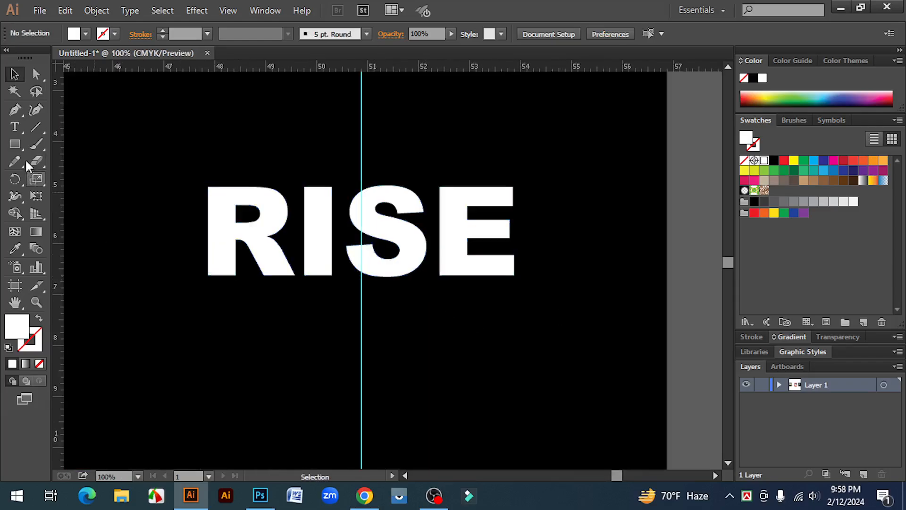
left_click(474, 196)
left_click_drag(447, 68, 516, 187)
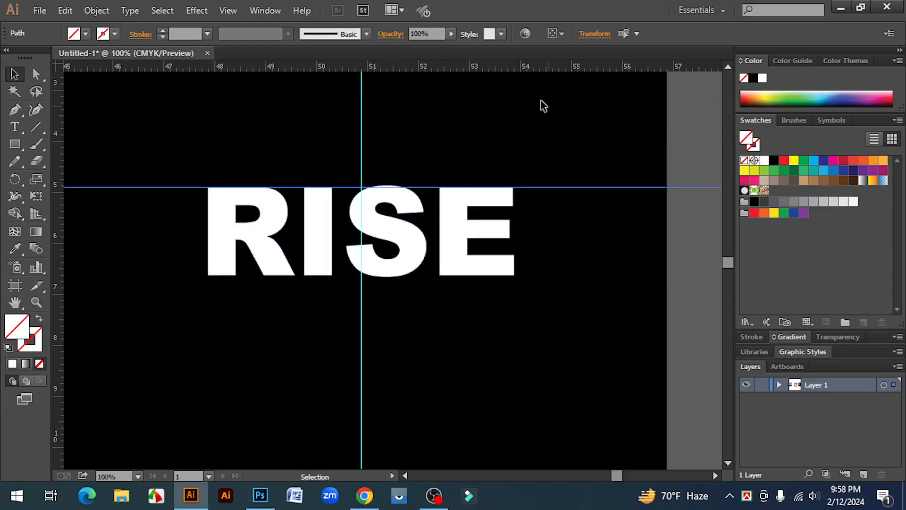
left_click_drag(523, 70, 517, 275)
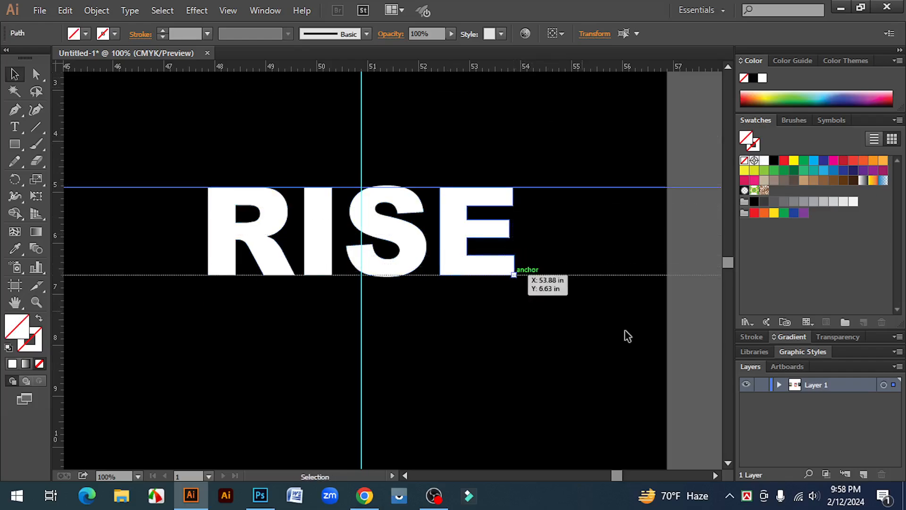
Step: Draw a horizontal line about 1.9 in long just right of the E's top edge and give it a light blue stroke
left_click_drag(35, 125, 102, 125)
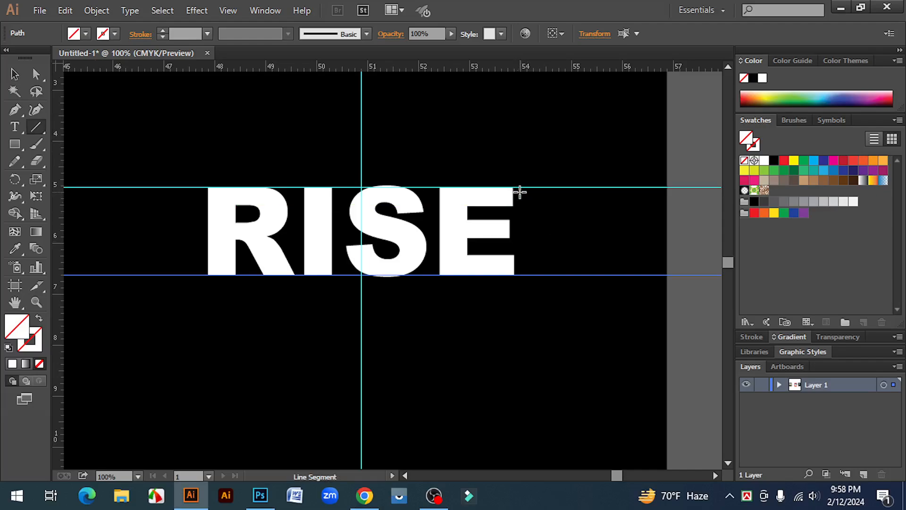
left_click_drag(522, 192, 617, 192)
key("v")
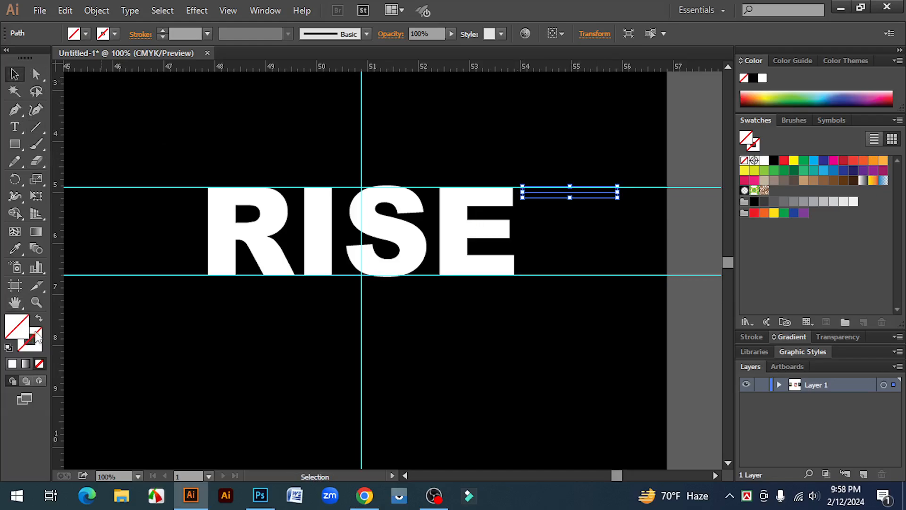
left_click(812, 161)
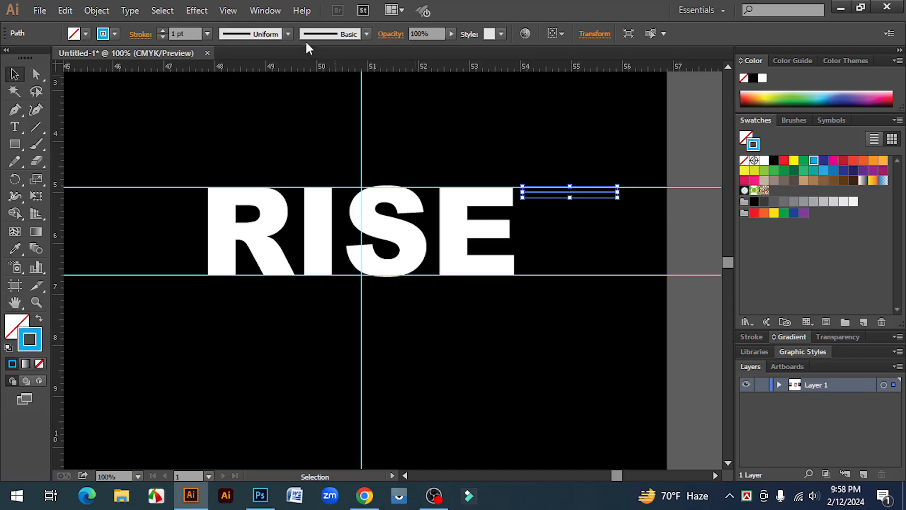
Step: Set the blue line's stroke to 9 pt with the triangular width profile so it tapers away from the E
left_click(162, 31)
left_click(162, 31)
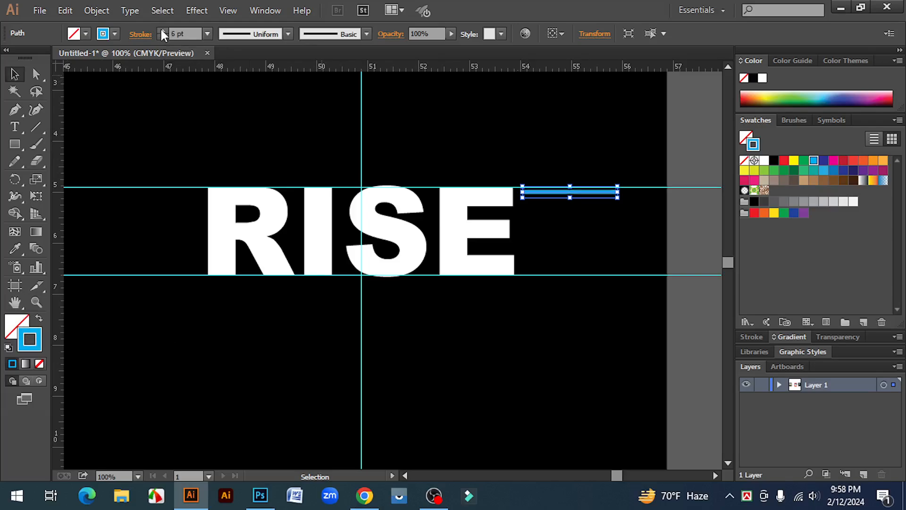
left_click(163, 31)
left_click(288, 34)
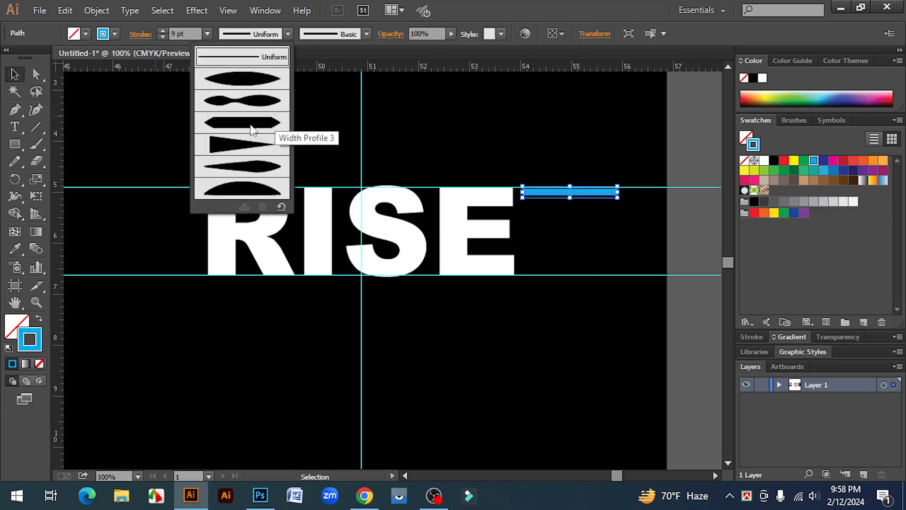
left_click(253, 150)
left_click(573, 137)
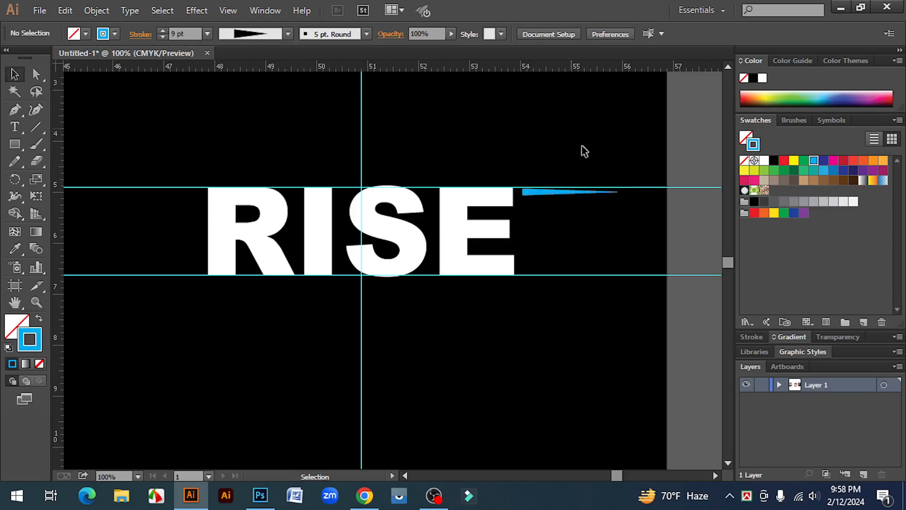
Step: Nudge the blue spike up so its wide end meets the upper horizontal guide
key("z")
left_click(525, 244)
left_click(446, 282)
key("v")
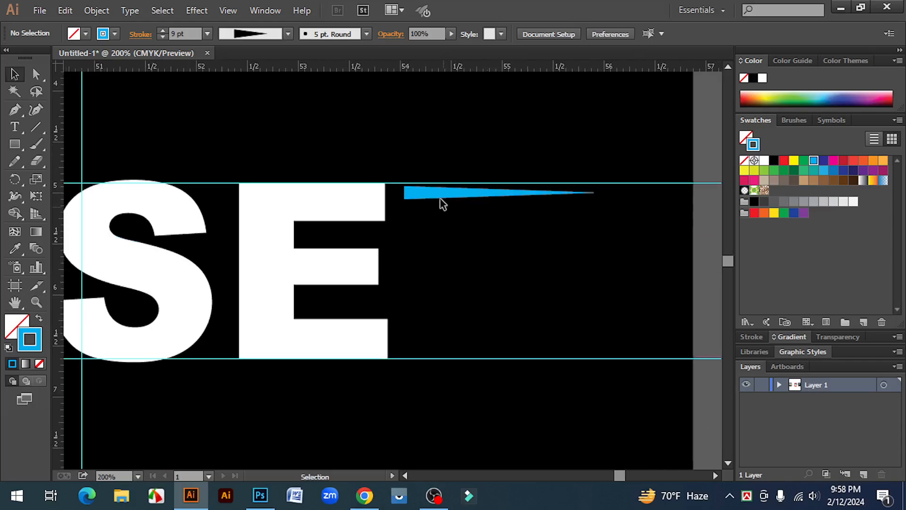
left_click(441, 193)
key("Up")
key("Up")
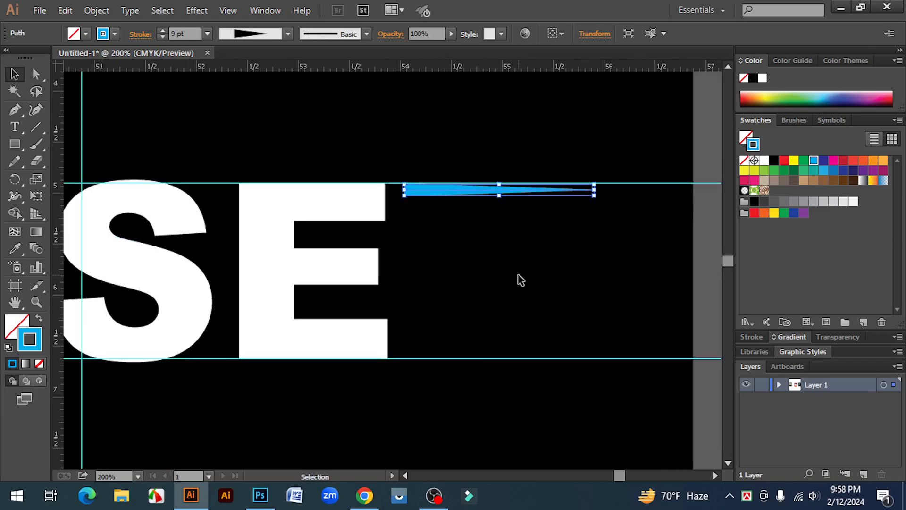
left_click(521, 280)
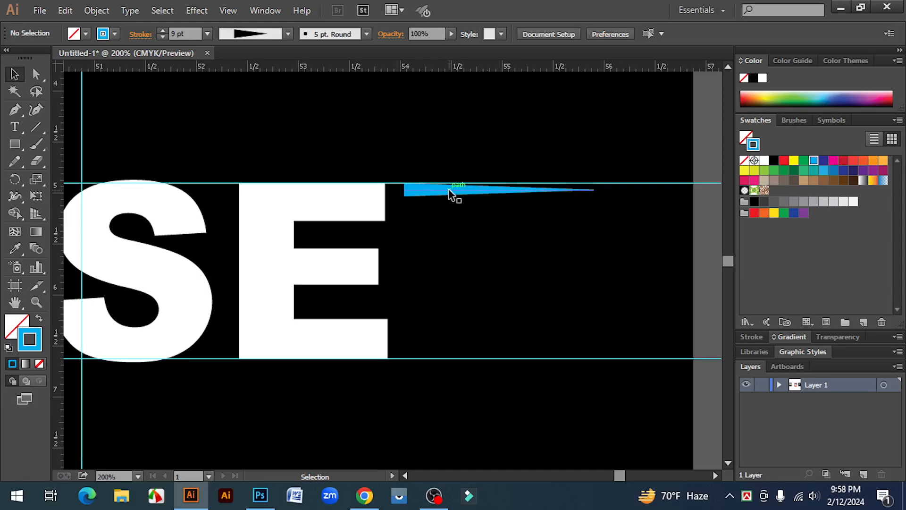
Step: Duplicate the blue spike straight down at equal spacing until nine spikes fill the height between the two horizontal guides
left_click_drag(449, 193, 449, 208)
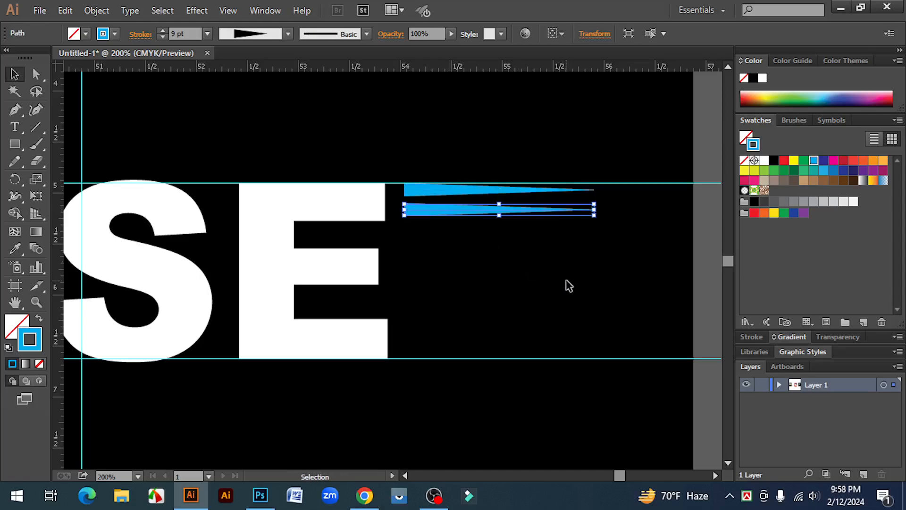
key("a")
key("ctrl+d")
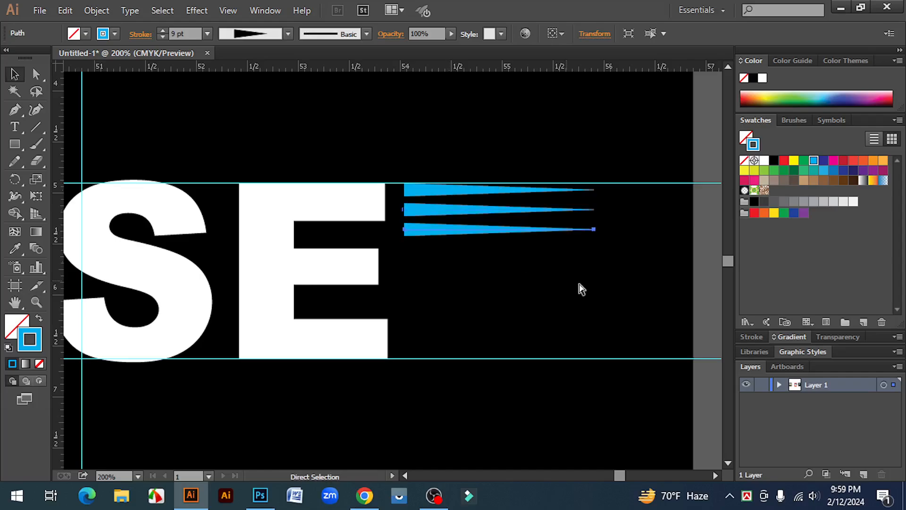
key("ctrl+d")
key("ctrl+d")
key("ctrl+d")
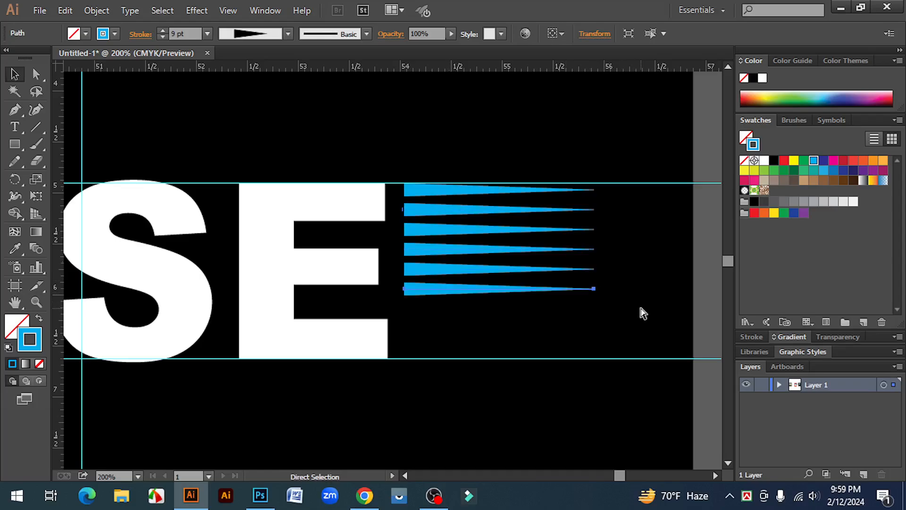
key("ctrl+d")
key("ctrl+d")
key("ctrl+d")
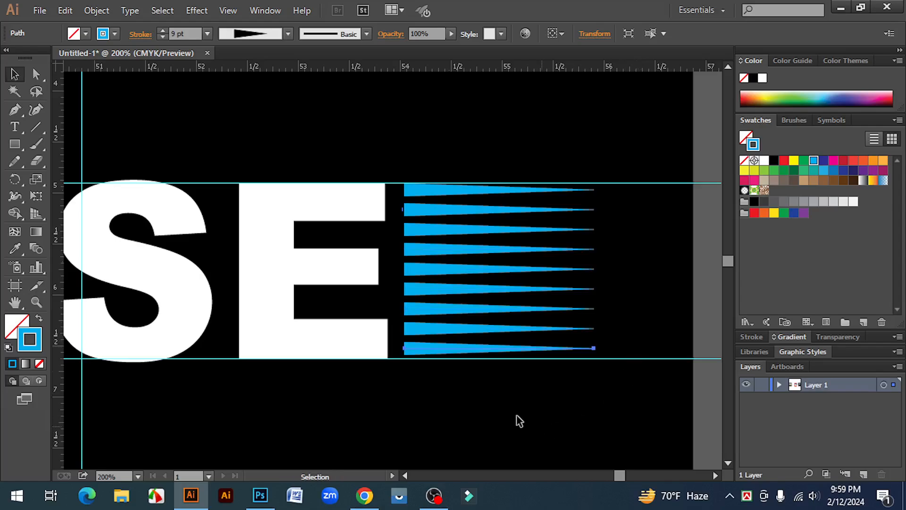
left_click(519, 420)
Step: Group all nine blue spikes beside the E
key("ctrl+minus")
key("ctrl+minus")
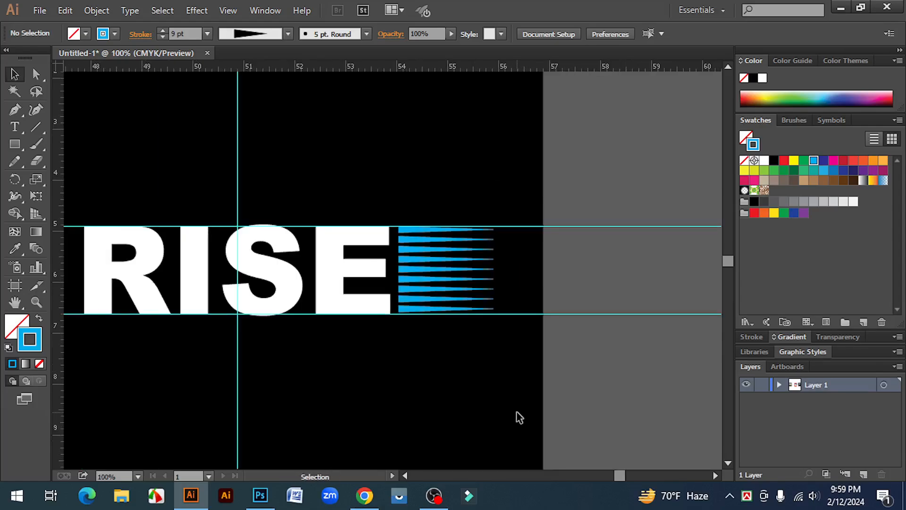
left_click_drag(495, 375, 597, 374)
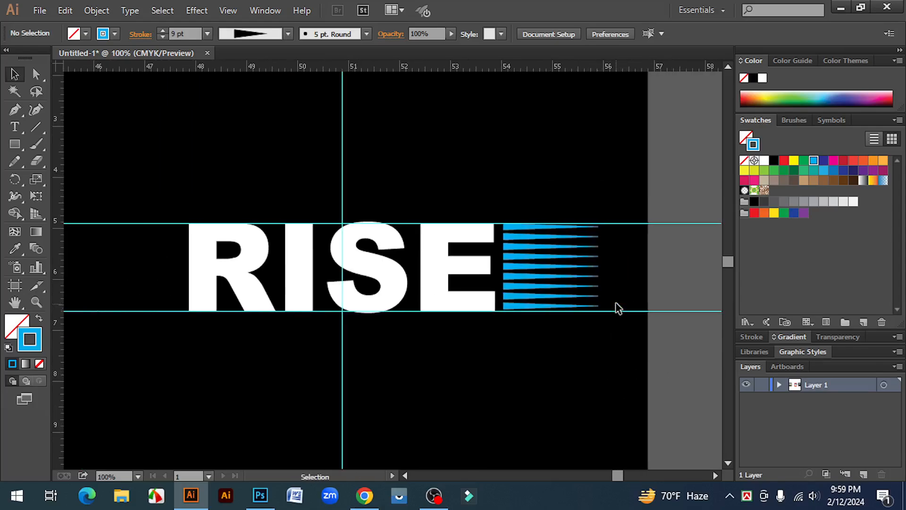
mouse_move(615, 304)
left_mouse_down()
mouse_move(561, 274)
mouse_move(537, 249)
left_mouse_up()
left_click(587, 358)
left_click(508, 229)
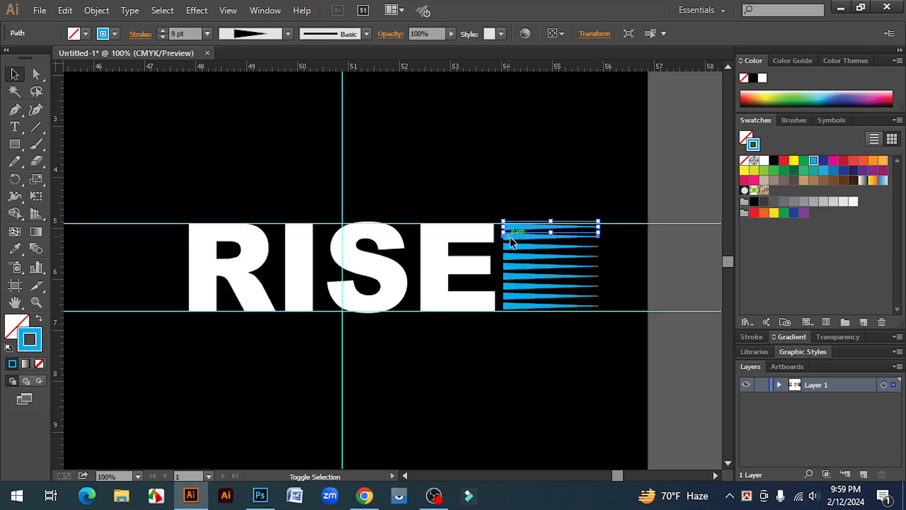
left_click(512, 243, "shift")
left_click(517, 257, "shift")
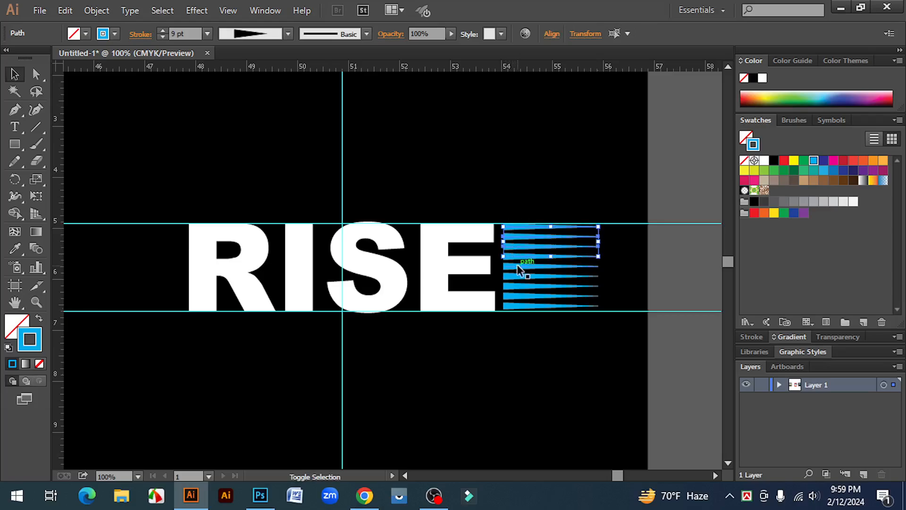
left_click(518, 266, "shift")
left_click(515, 286, "shift")
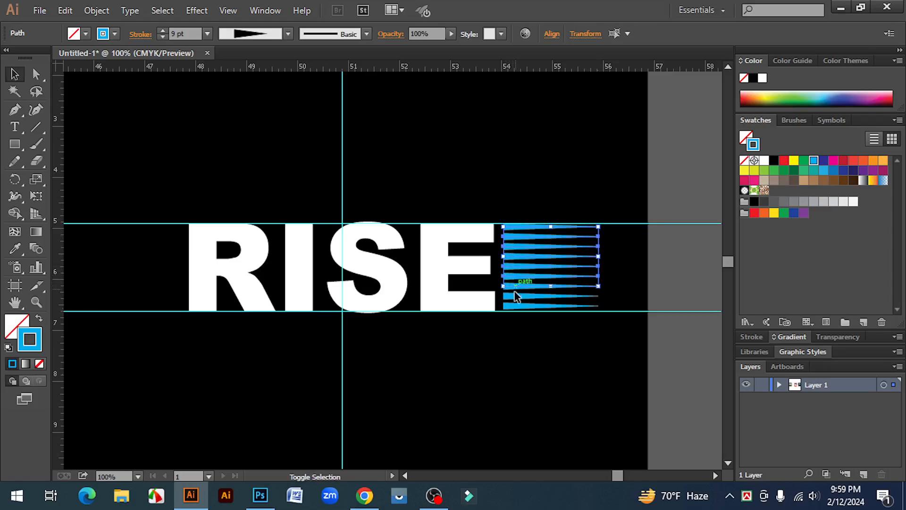
left_click(515, 307, "shift")
right_click(515, 258)
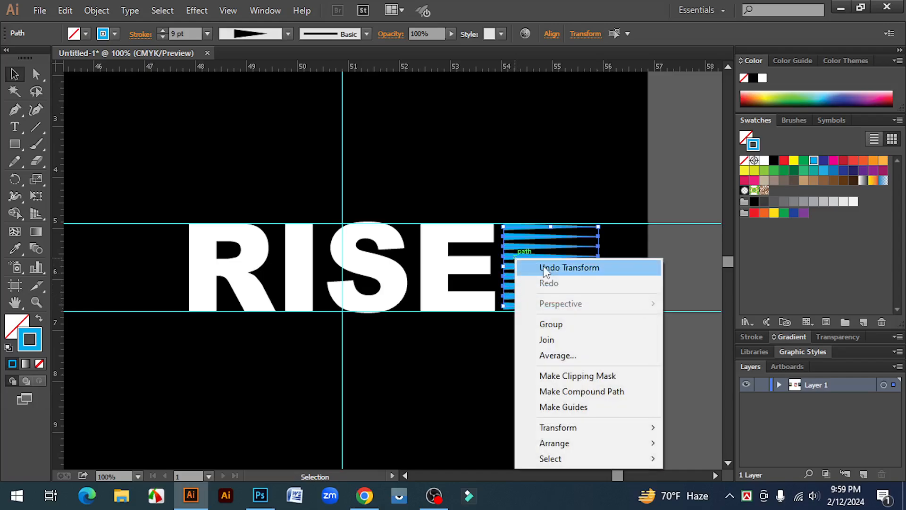
left_click(564, 325)
left_click(582, 327)
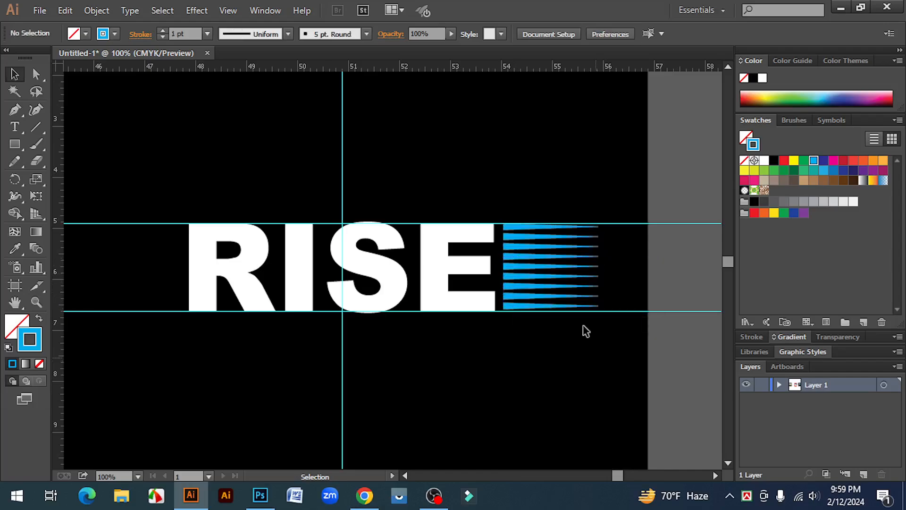
Step: Copy the spike group to the other side of RISE and rotate it half a turn so its wide ends face the R
left_click(549, 263)
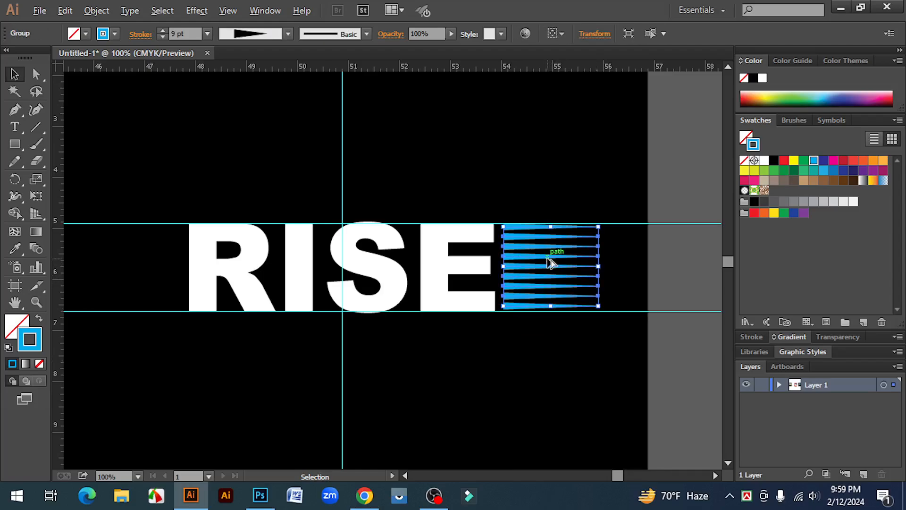
left_click_drag(549, 262, 124, 288)
key("space")
left_click_drag(160, 366, 295, 362)
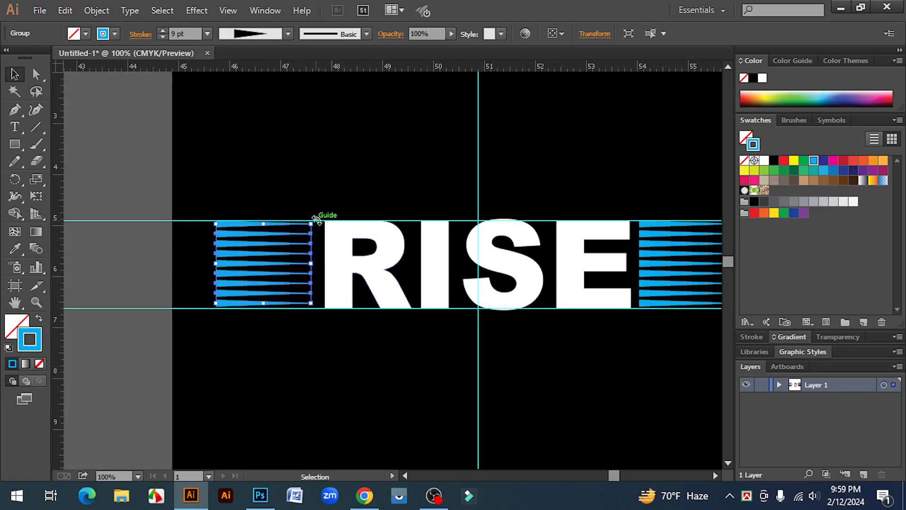
left_click_drag(318, 221, 194, 310)
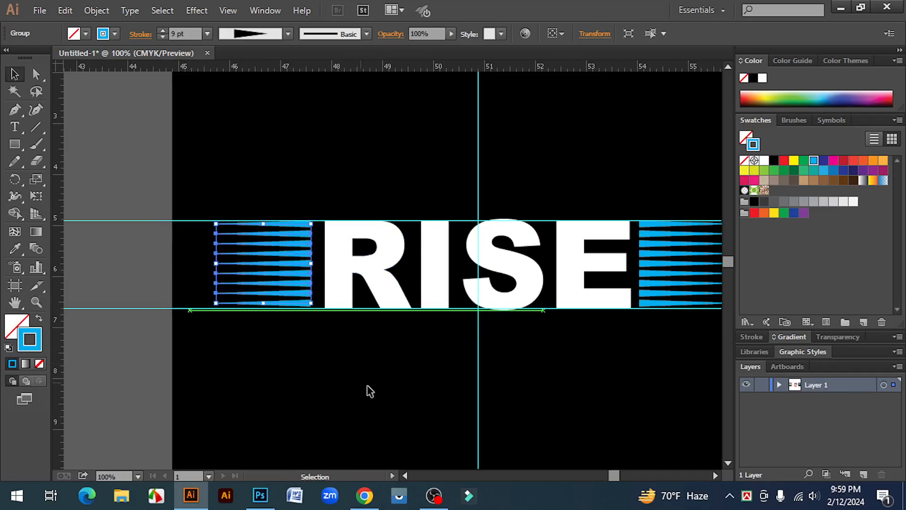
left_click(370, 392)
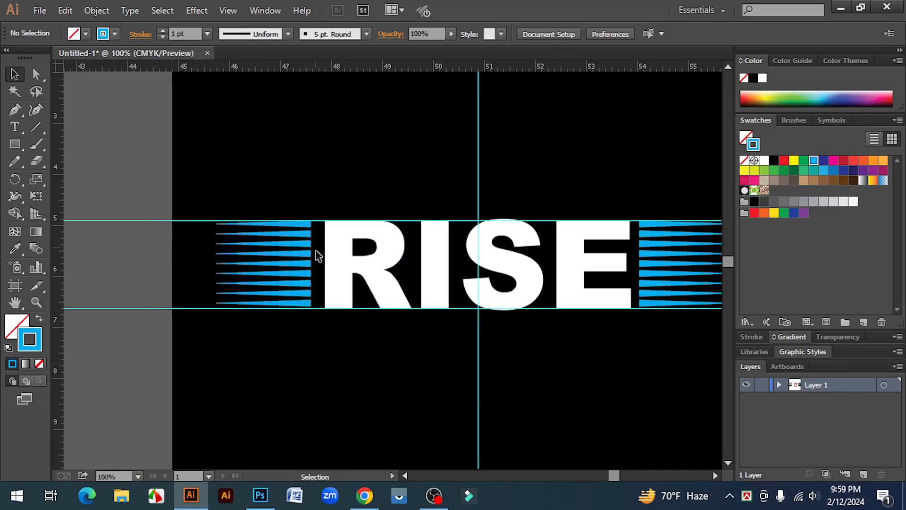
Step: Nudge the spike group beside the E slightly outward to even its gap from the lettering
left_click(665, 256)
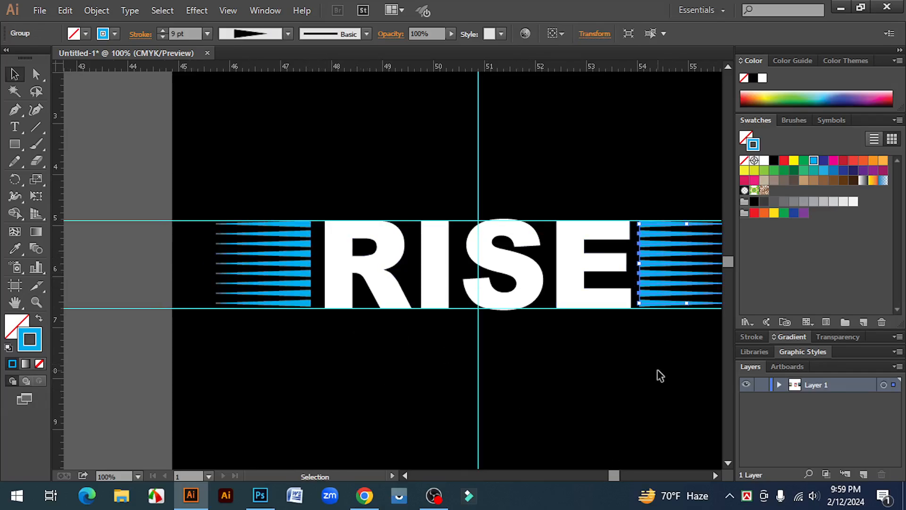
key("Right")
key("Right")
key("Right")
key("Right")
key("Right")
key("Right")
key("Right")
key("Right")
left_click(646, 392)
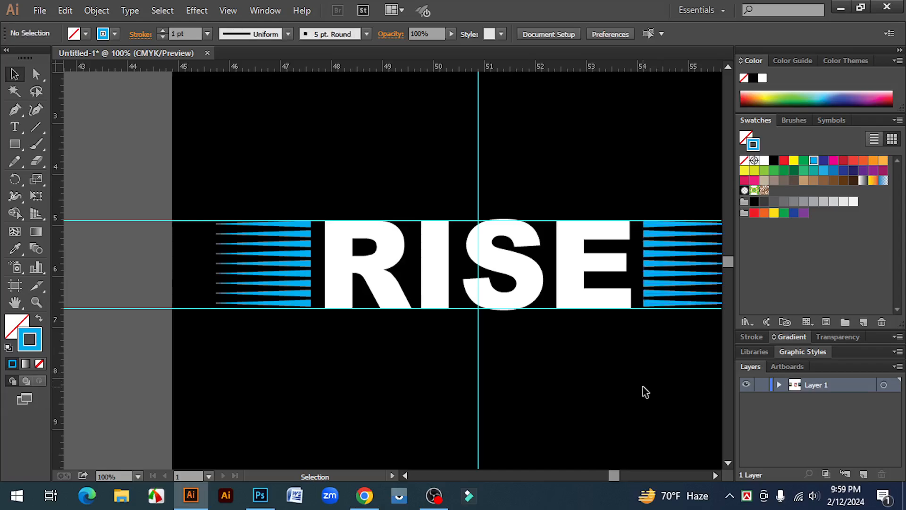
Step: Delete the two horizontal guides and scale RISE together with both spike groups to about 10.25 in wide
key("ctrl+minus")
key("ctrl+minus")
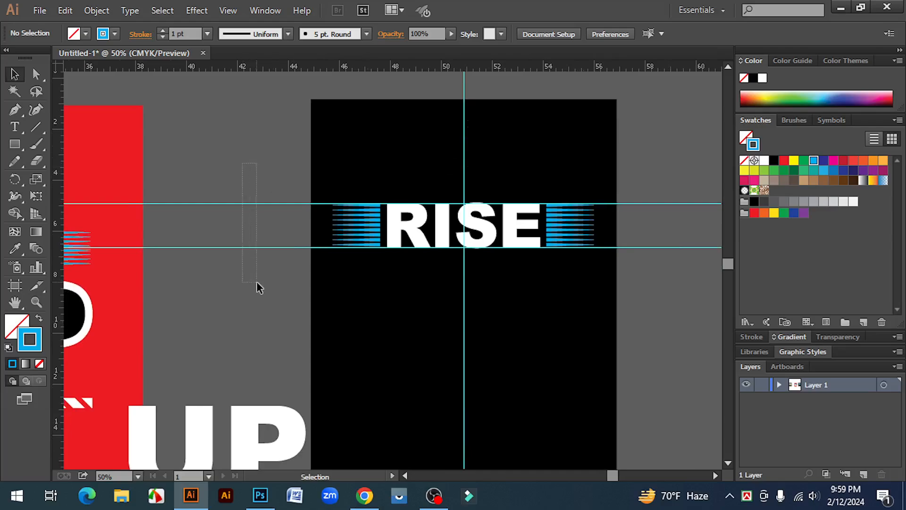
left_click_drag(256, 281, 256, 281)
key("Delete")
left_click_drag(339, 180, 425, 259)
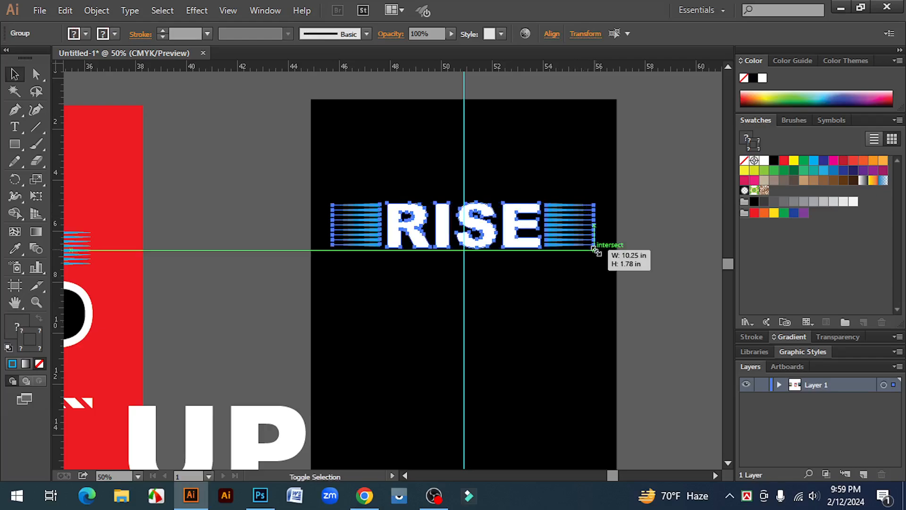
left_click(650, 275)
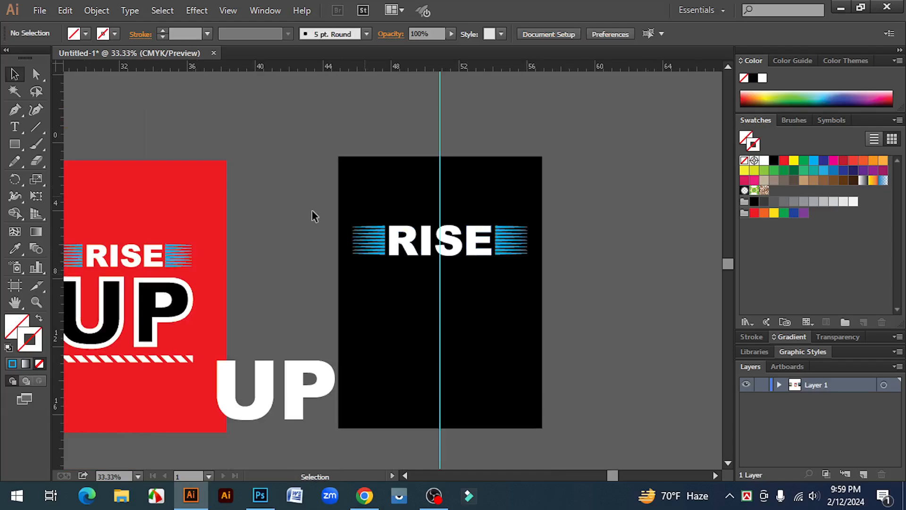
Step: Add two vertical guides at the outer ends of the spike groups beside RISE
left_click_drag(58, 215, 353, 225)
left_click_drag(59, 217, 527, 227)
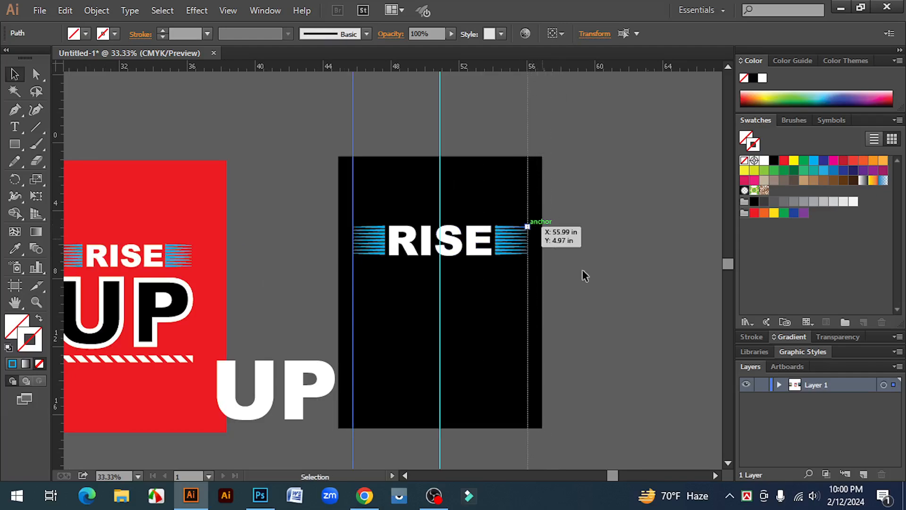
left_click(572, 301)
Step: Move the UP text below RISE and scale it to about 512 pt so it fits between the two outer guides
left_click_drag(293, 403, 533, 391)
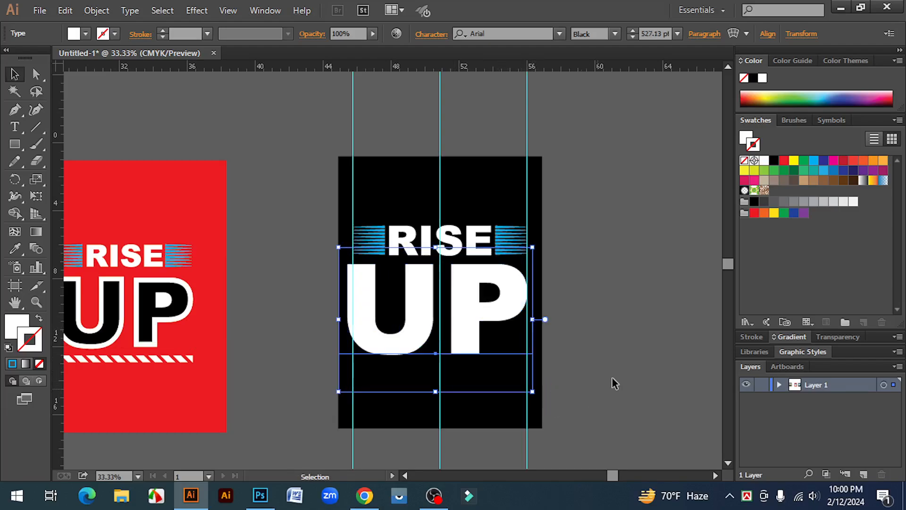
left_click(618, 362)
left_click(470, 300, "ctrl")
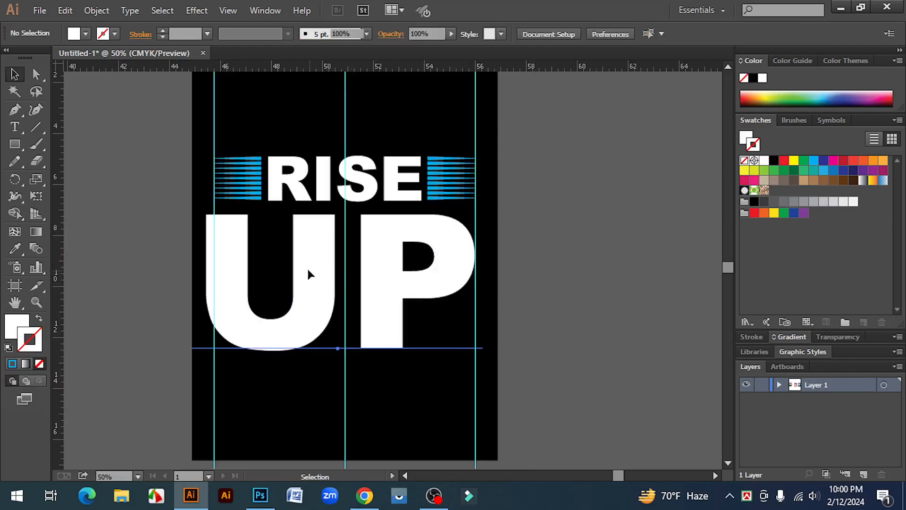
left_click(309, 274)
left_click_drag(193, 406, 202, 400)
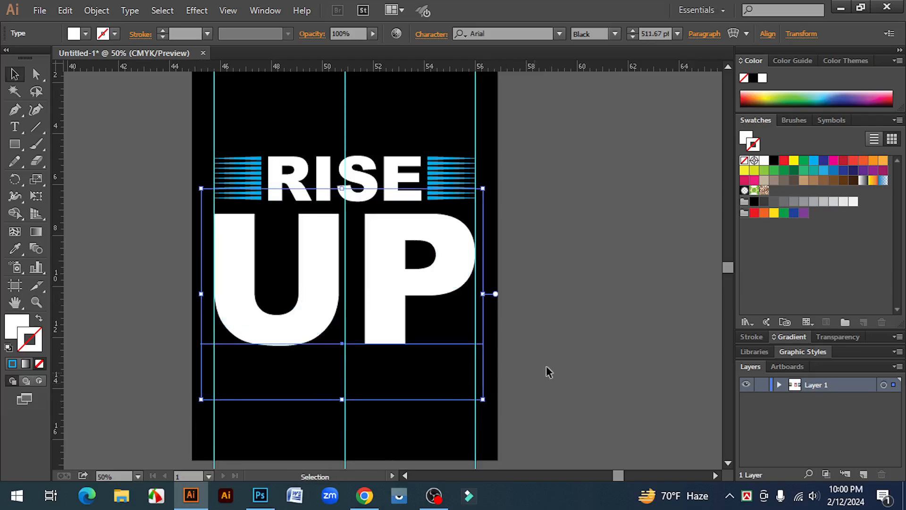
left_click(545, 354)
Step: Convert the UP text below RISE to outlines
key("ctrl+minus")
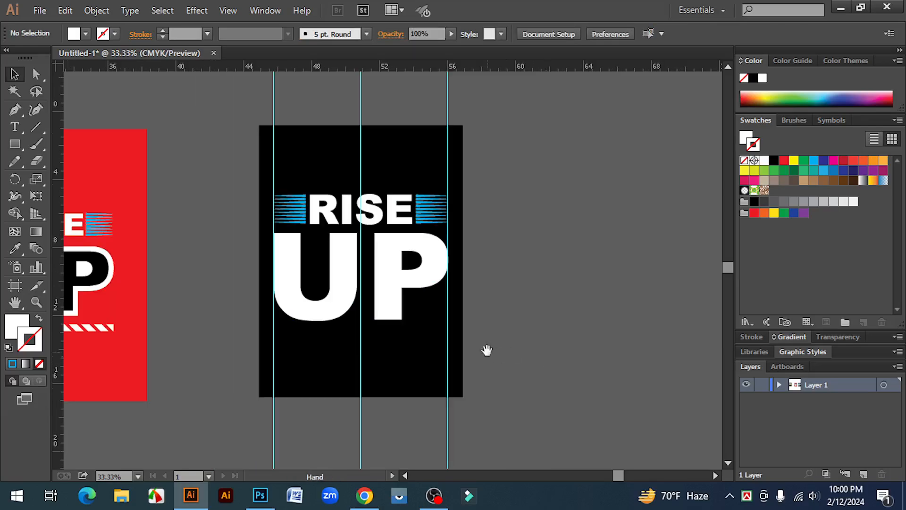
left_click_drag(486, 350, 633, 355)
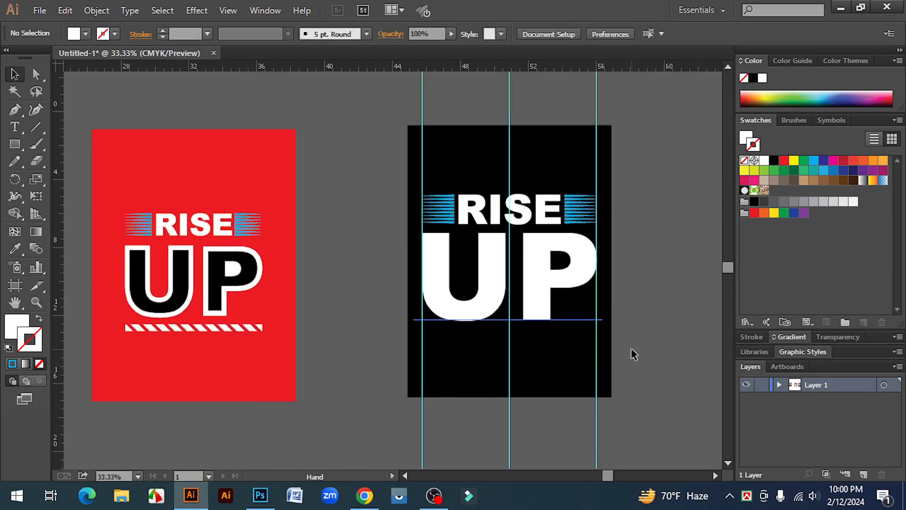
left_click(492, 276)
right_click(493, 267)
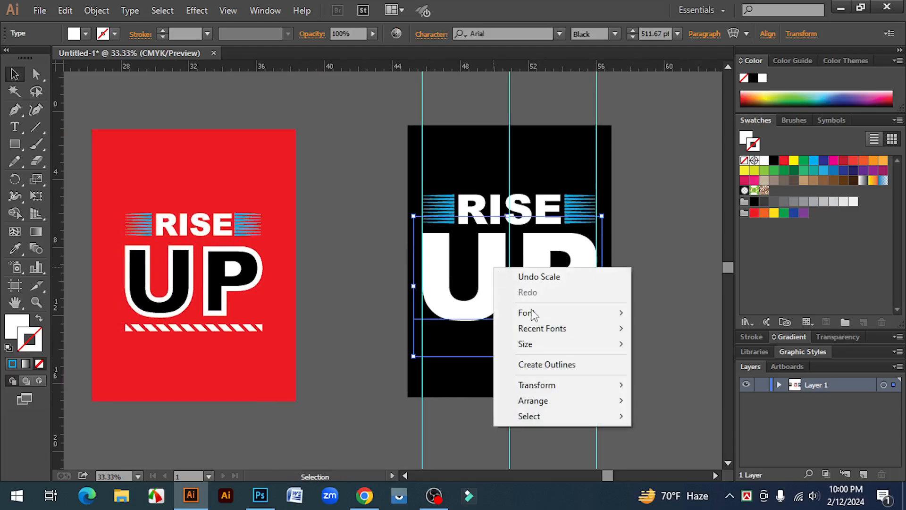
left_click(550, 364)
left_click(675, 317)
Step: Give the outlined UP letters a black fill and a white stroke
left_click(537, 278)
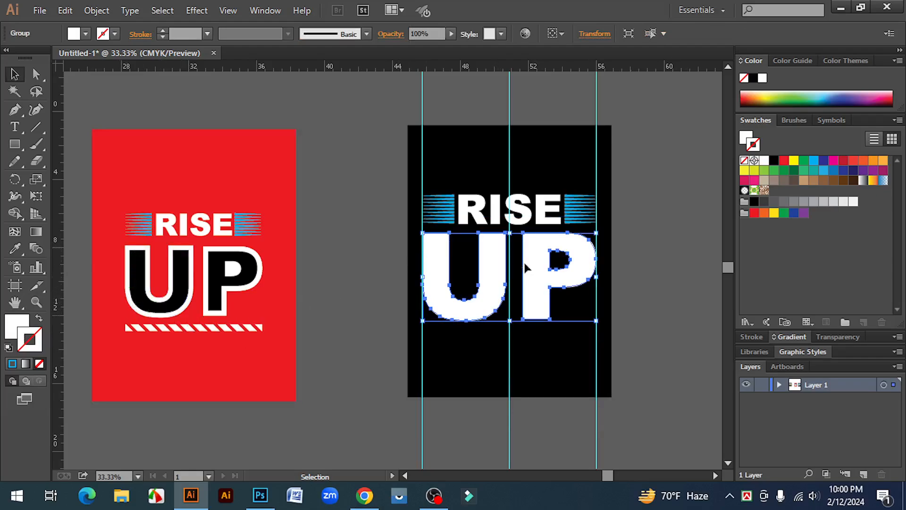
left_click(773, 160)
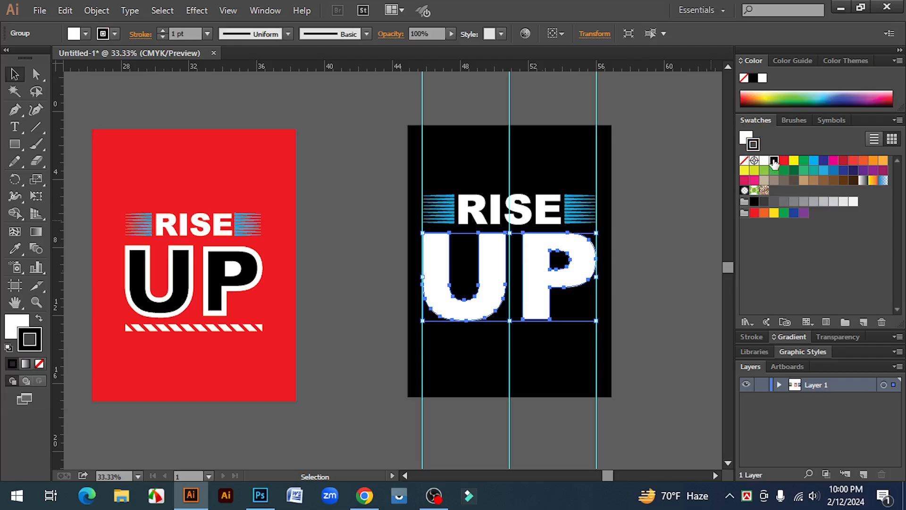
left_click(38, 320)
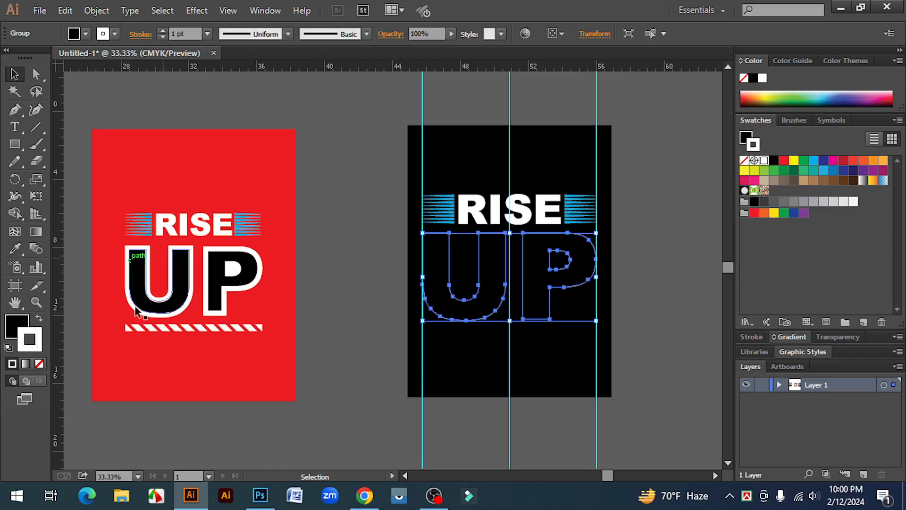
Step: Set the stroke weight of the UP letters to 35 pt
left_click(162, 30)
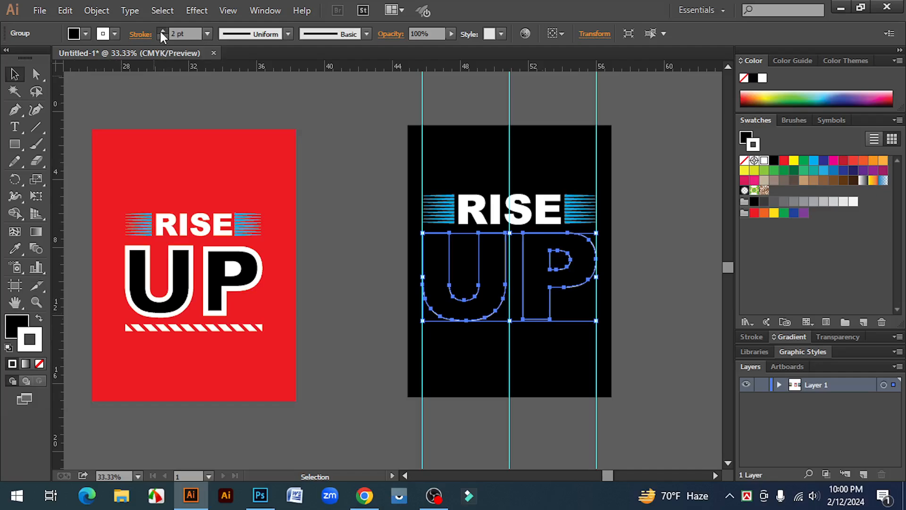
left_click(162, 30)
left_click(162, 30)
left_click(163, 30)
left_click(162, 32)
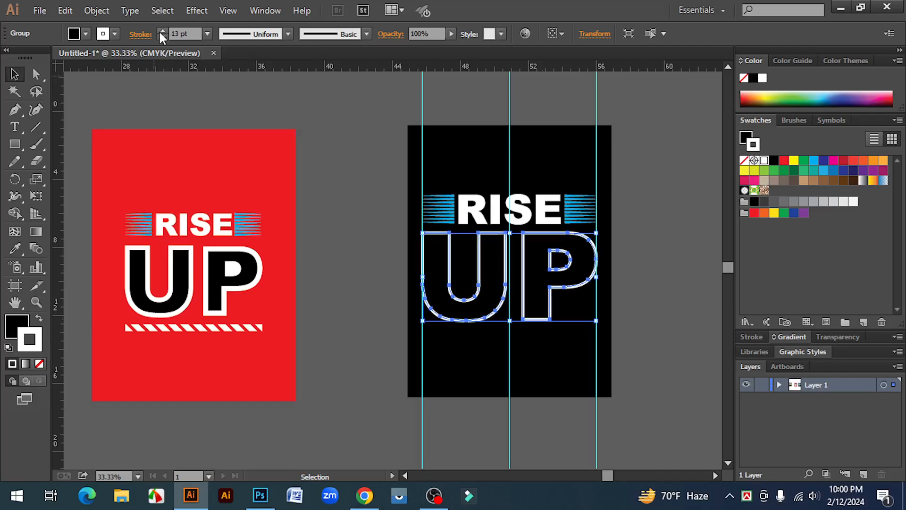
left_click(162, 31)
left_click(162, 31)
left_click(162, 31)
left_click(161, 31)
left_click(162, 31)
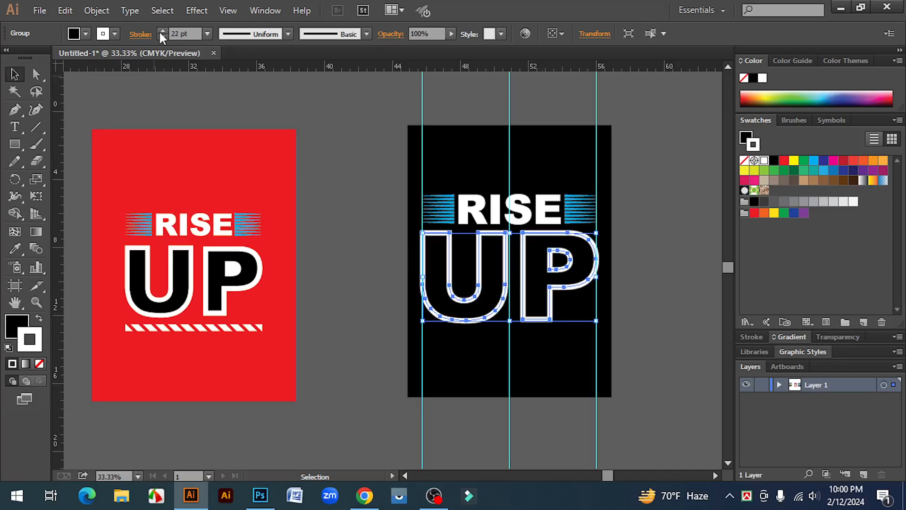
left_click(163, 31)
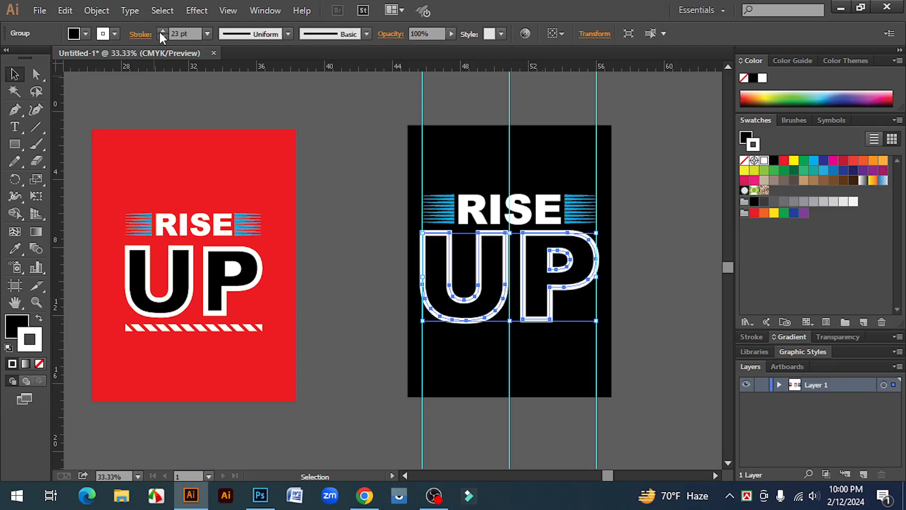
left_click(163, 31)
left_click(162, 31)
left_click(163, 31)
left_click(162, 30)
left_click(162, 31)
left_click(163, 31)
left_click(162, 30)
left_click(162, 30)
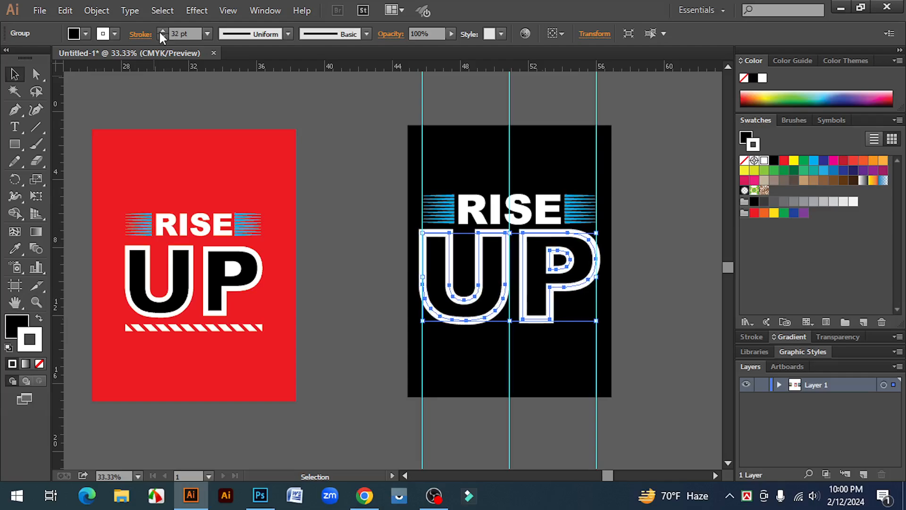
left_click(162, 31)
left_click(162, 31)
left_click(163, 31)
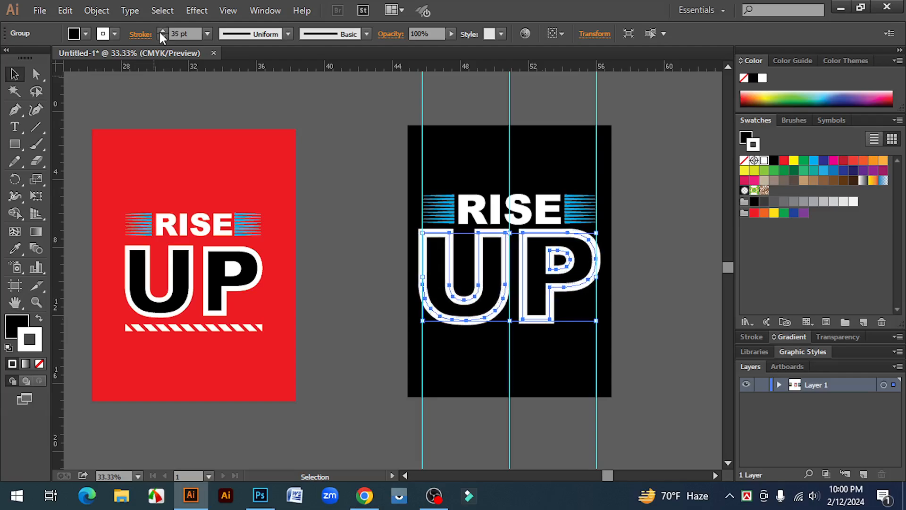
Step: Scale UP down slightly from its centre so its thick white outline fits between the two outer guides
left_click(514, 321)
left_click(441, 255)
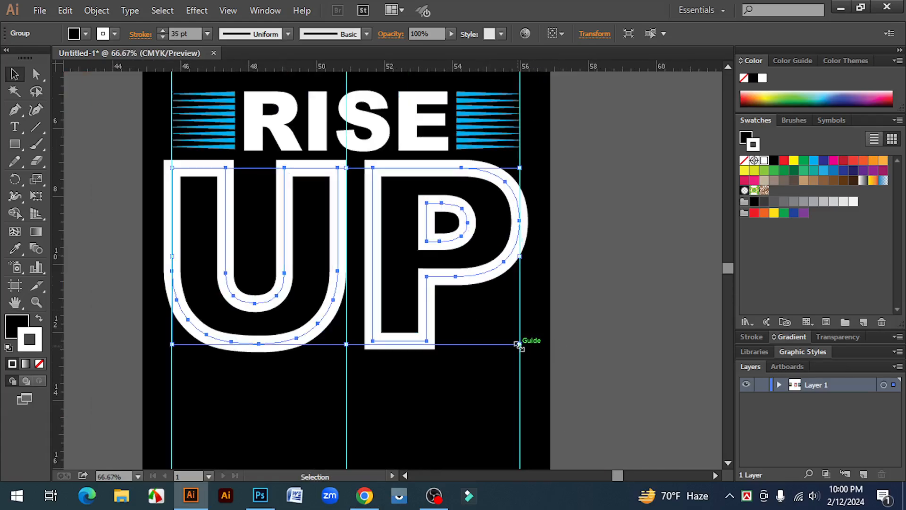
left_click_drag(519, 344, 516, 342)
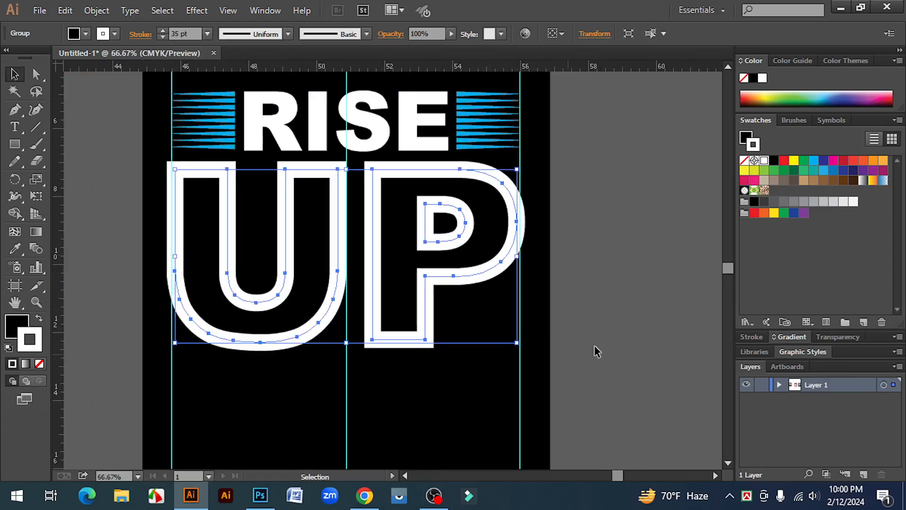
left_click(357, 278, "ctrl")
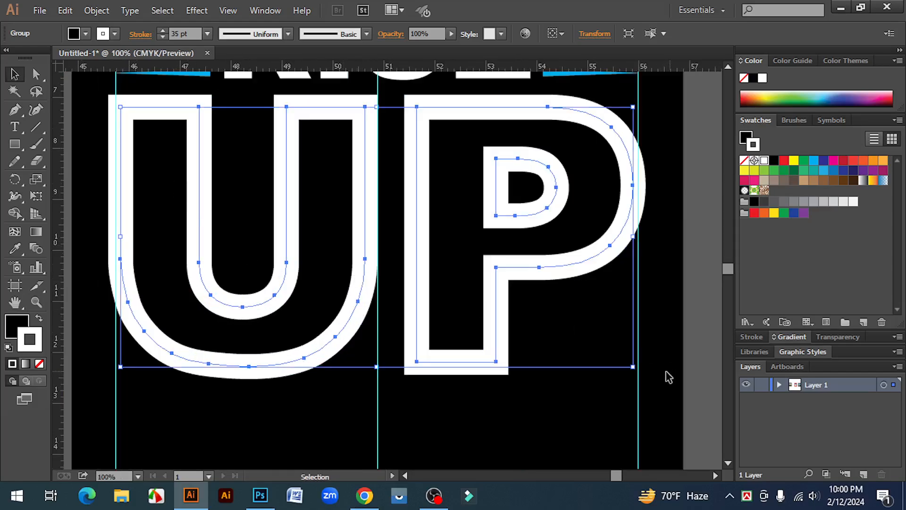
left_click_drag(633, 367, 629, 361)
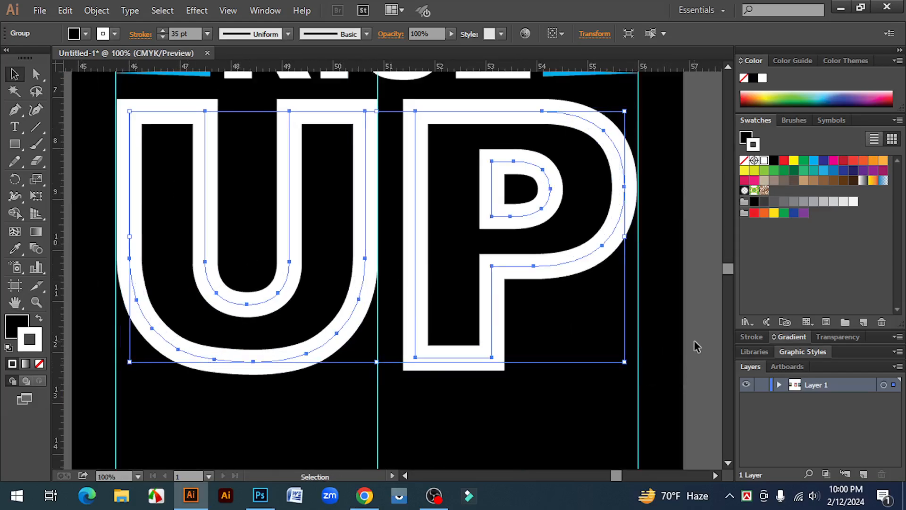
left_click(702, 309)
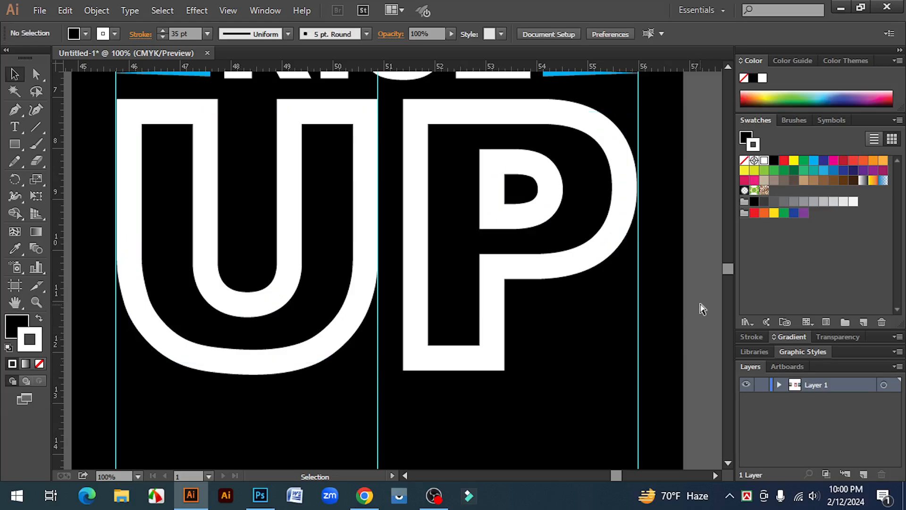
Step: Nudge the UP lettering slightly down to widen its gap below RISE
key("ctrl+minus")
key("ctrl+minus")
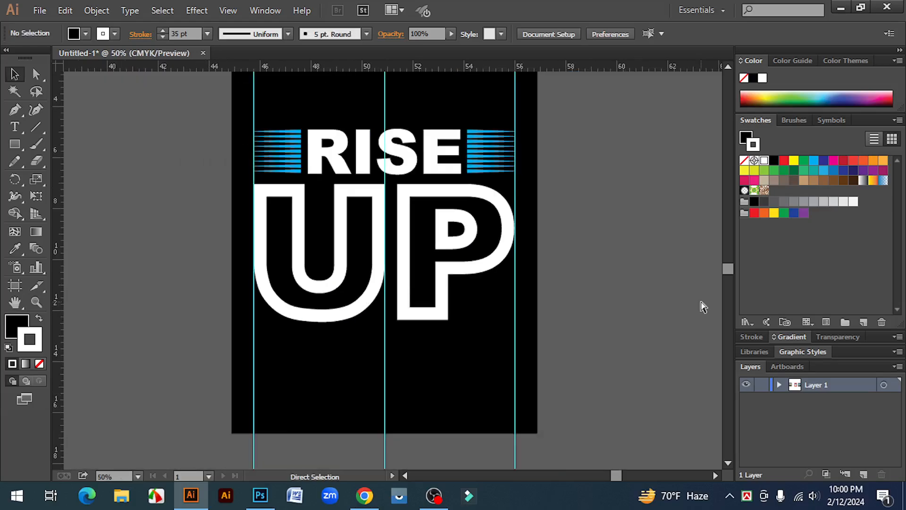
key("ctrl+minus")
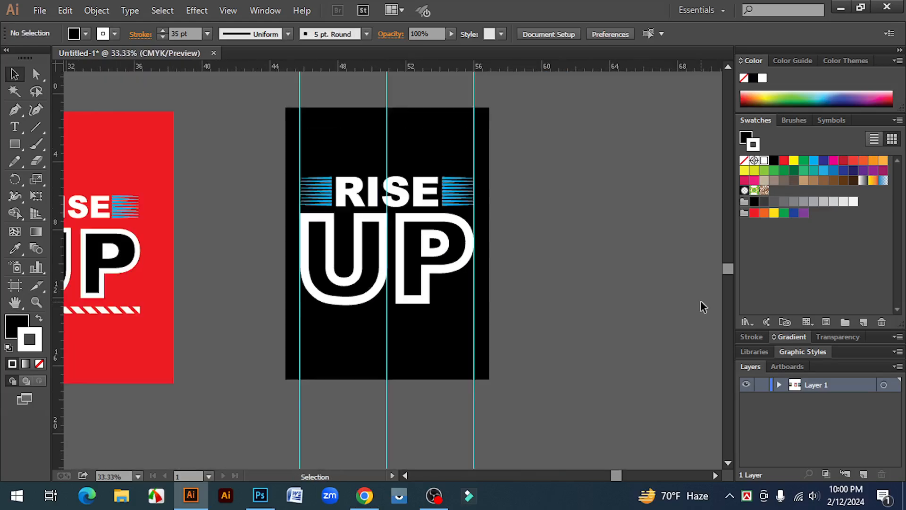
left_click(428, 287)
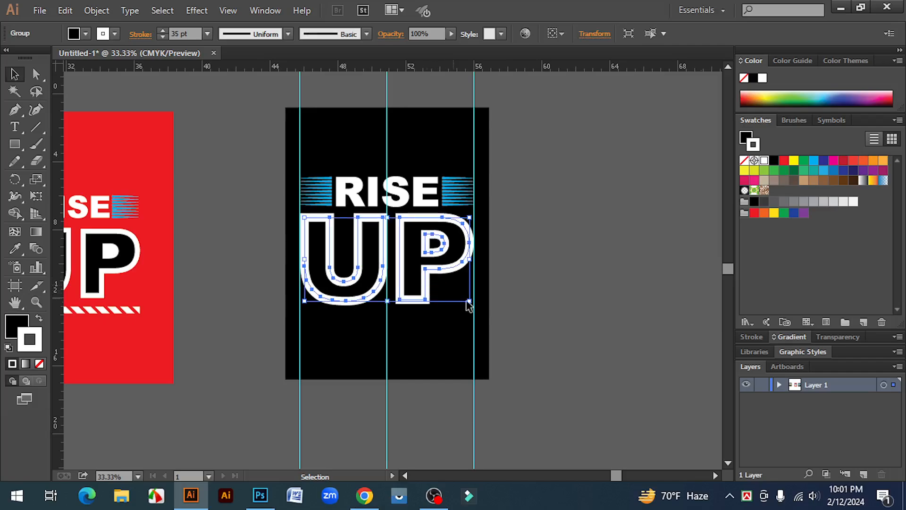
key("shift+Down")
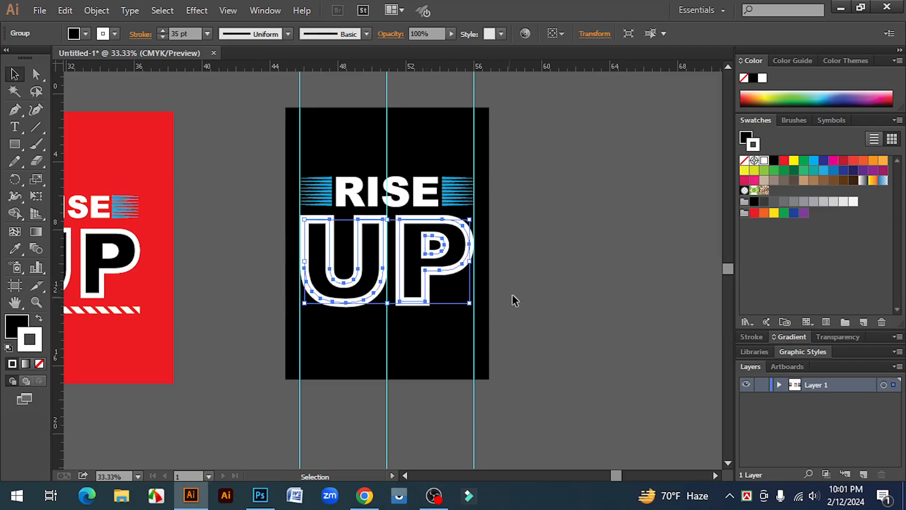
left_click(557, 281)
Step: Expand the fill and stroke of the UP lettering into shapes
key("ctrl+minus")
left_click_drag(399, 320, 494, 317)
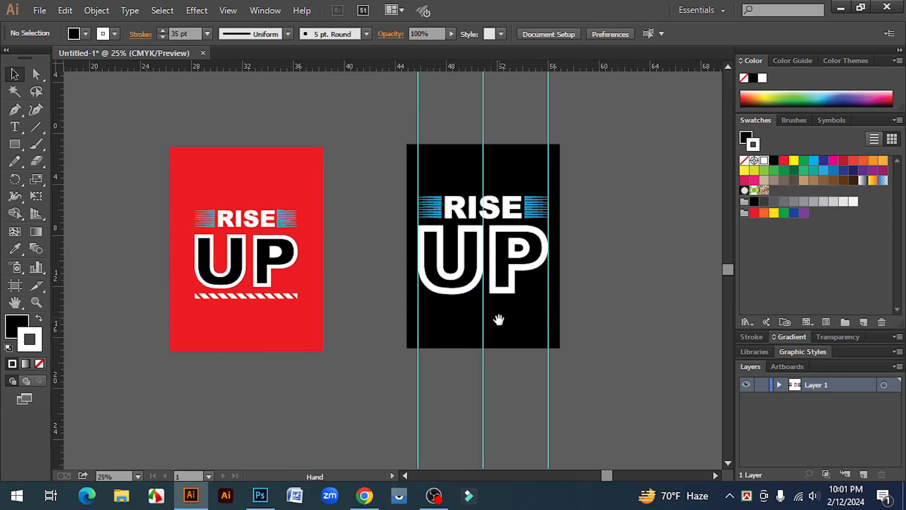
left_click(493, 259)
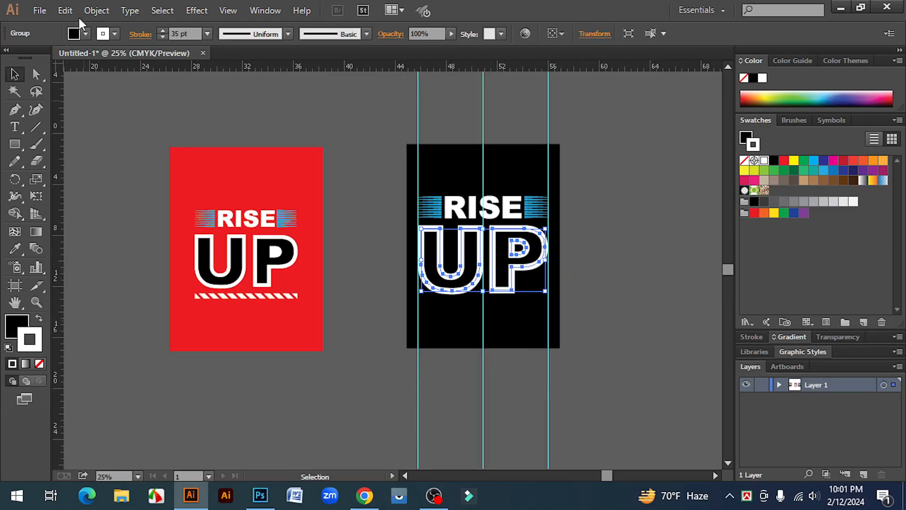
left_click(96, 10)
left_click(161, 144)
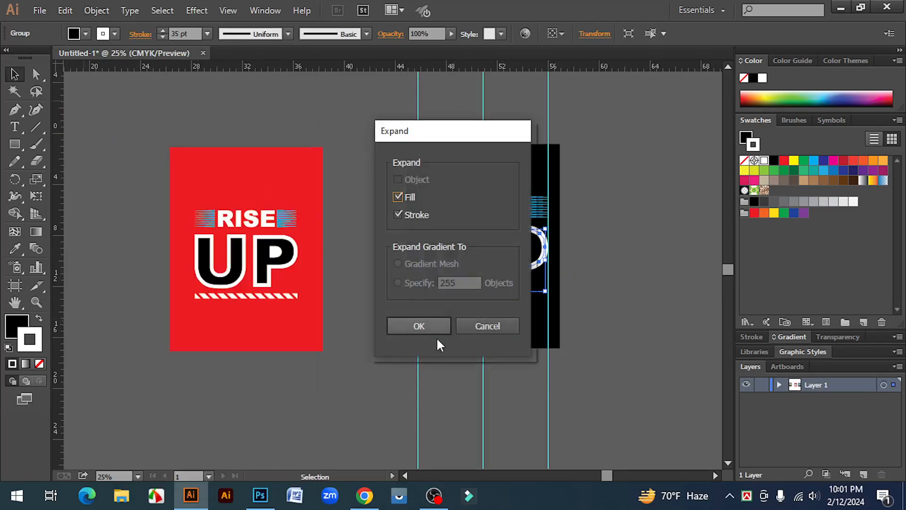
left_click(418, 326)
left_click(532, 228)
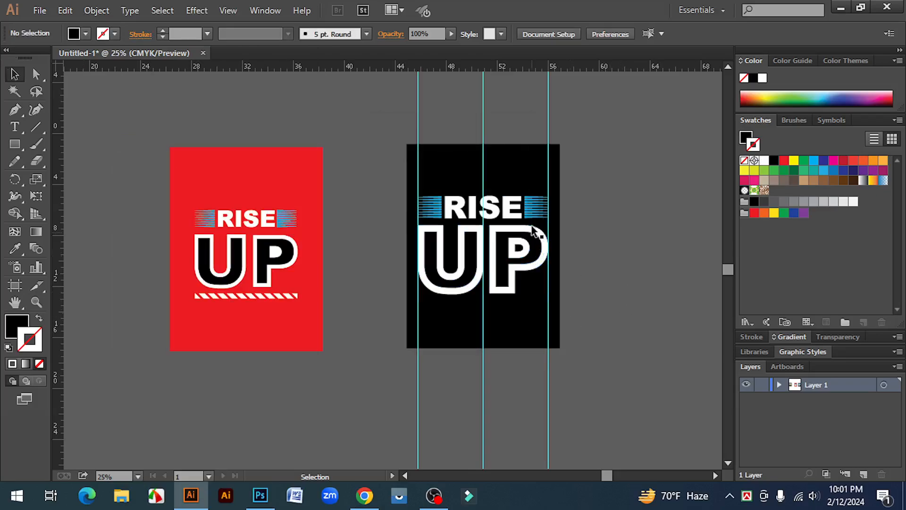
Step: Merge the doubled outline bands of the U and P into single white outlines with the Shape Builder
left_click(514, 231)
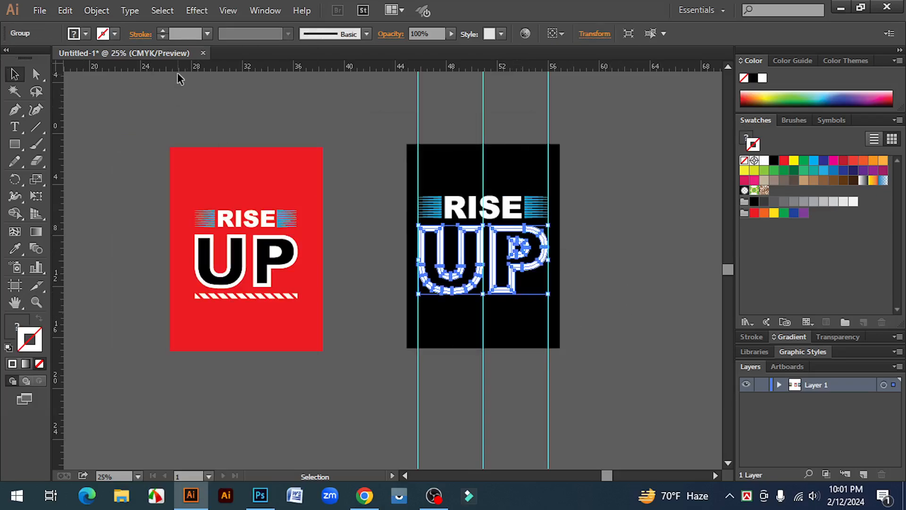
left_click(466, 255, "ctrl")
left_click(420, 278, "ctrl")
left_click(366, 287, "ctrl")
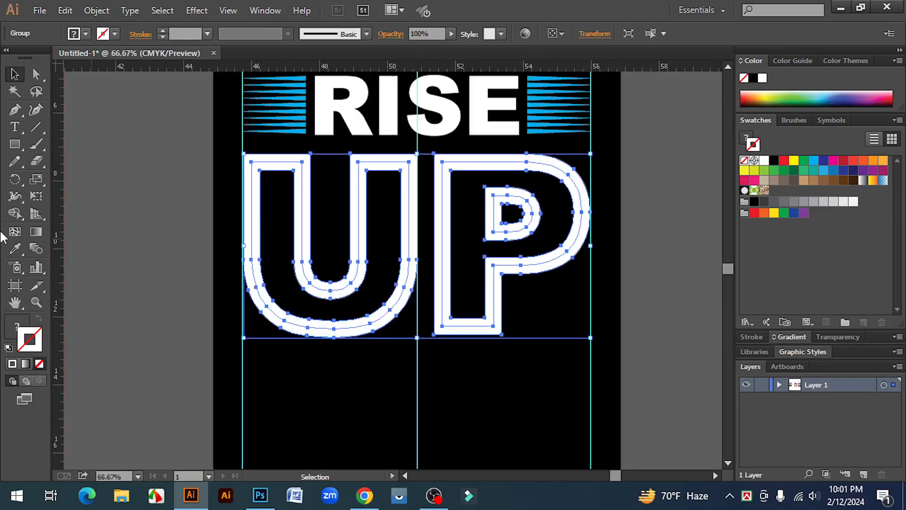
left_click(14, 213)
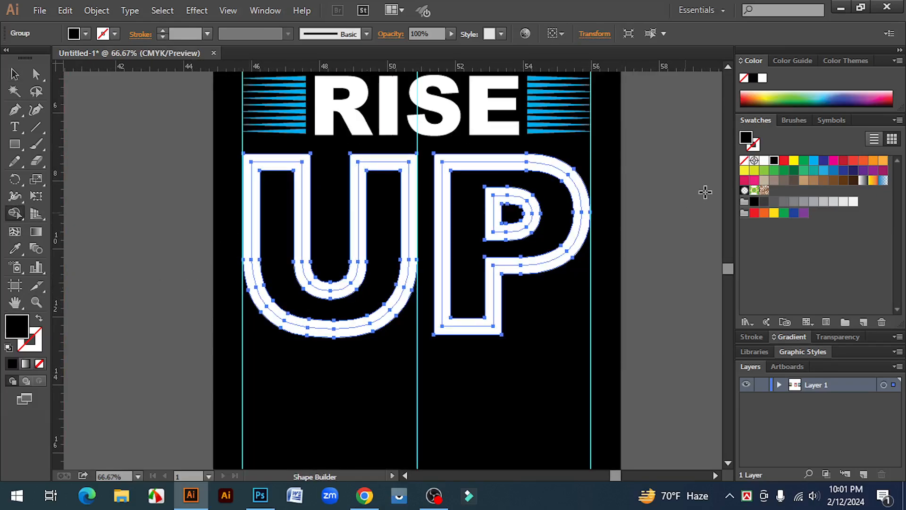
left_click(764, 161)
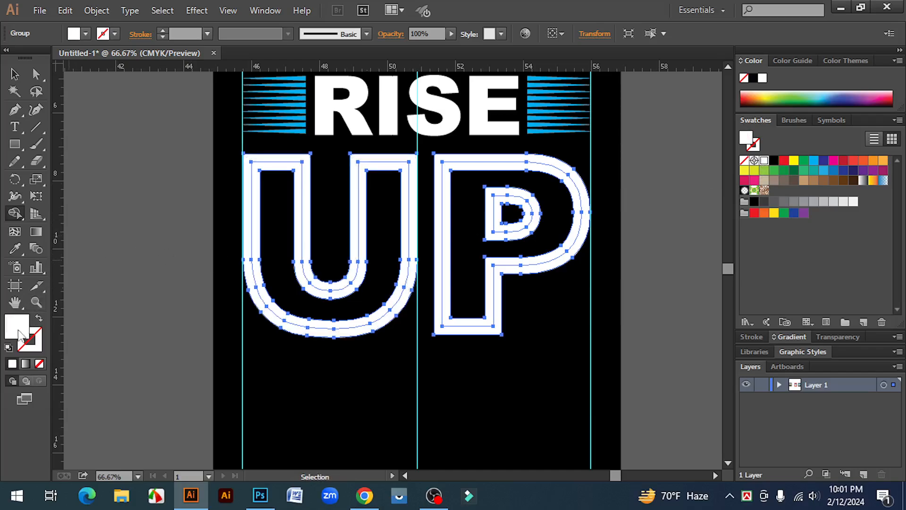
left_click(250, 220)
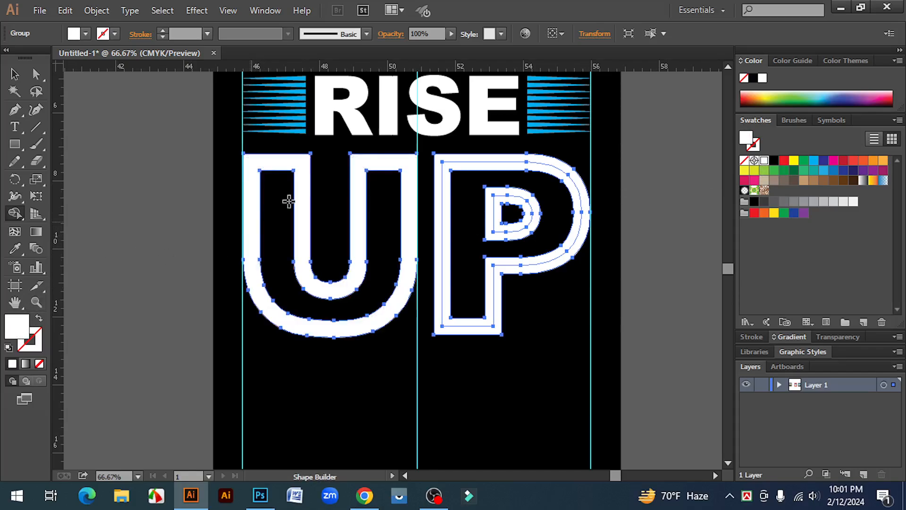
left_click(443, 173)
Step: Fill the P's counter solid white and merge the ring around it into the letter's black body with the Shape Builder
left_click(503, 220, "ctrl")
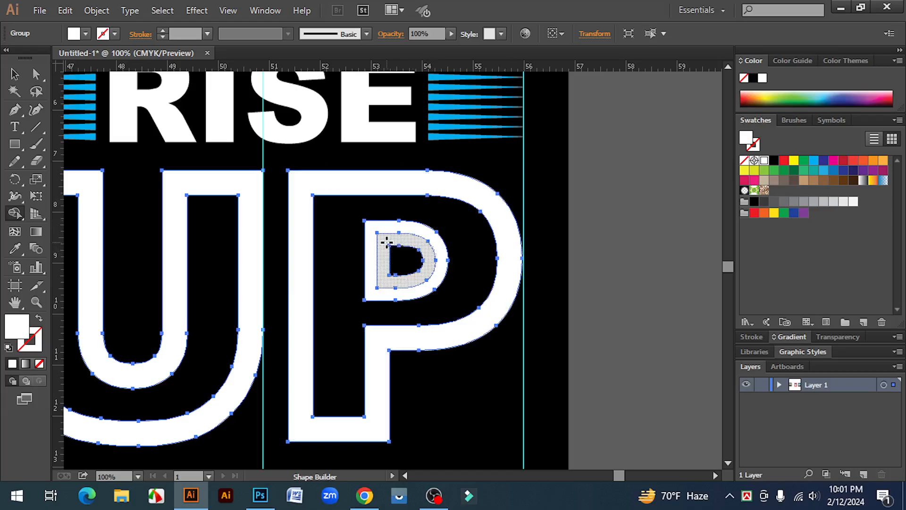
left_click_drag(386, 243, 400, 257)
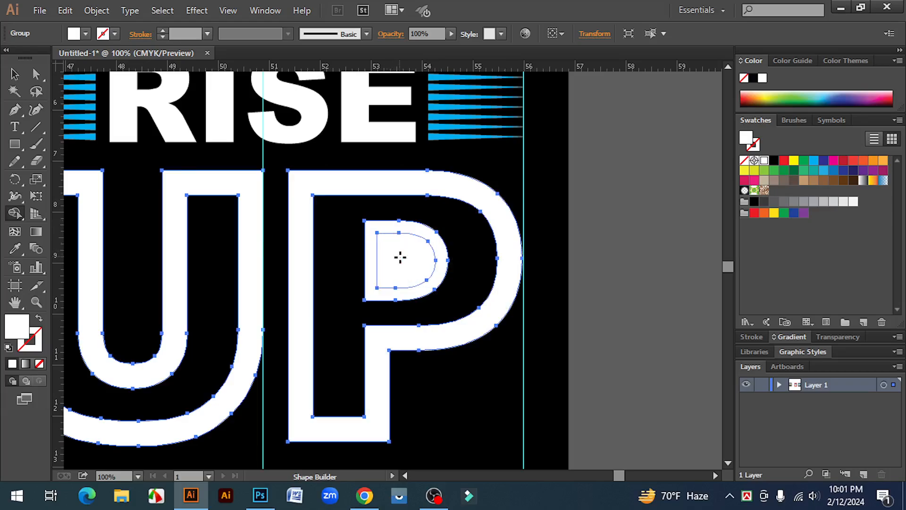
left_click(774, 160)
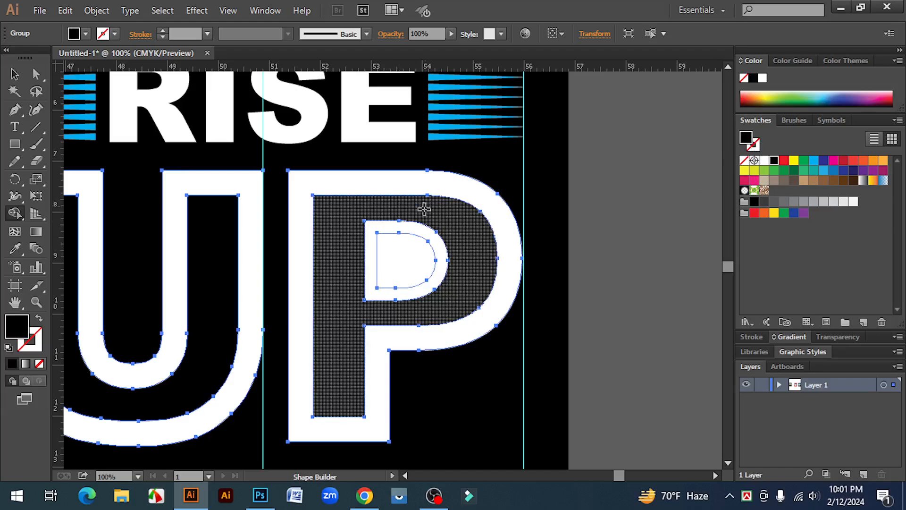
left_click_drag(425, 207, 418, 223)
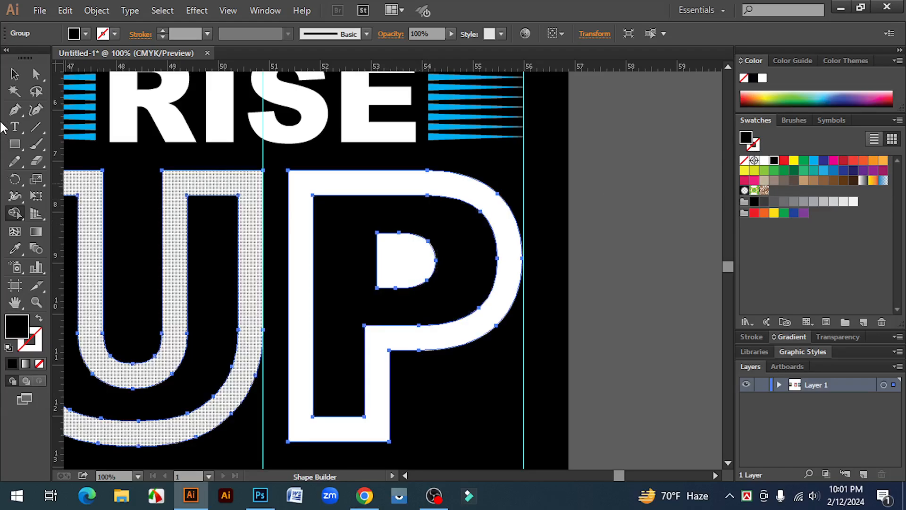
left_click(14, 74)
left_click(682, 299)
key("ctrl+minus")
key("ctrl+minus")
key("ctrl+minus")
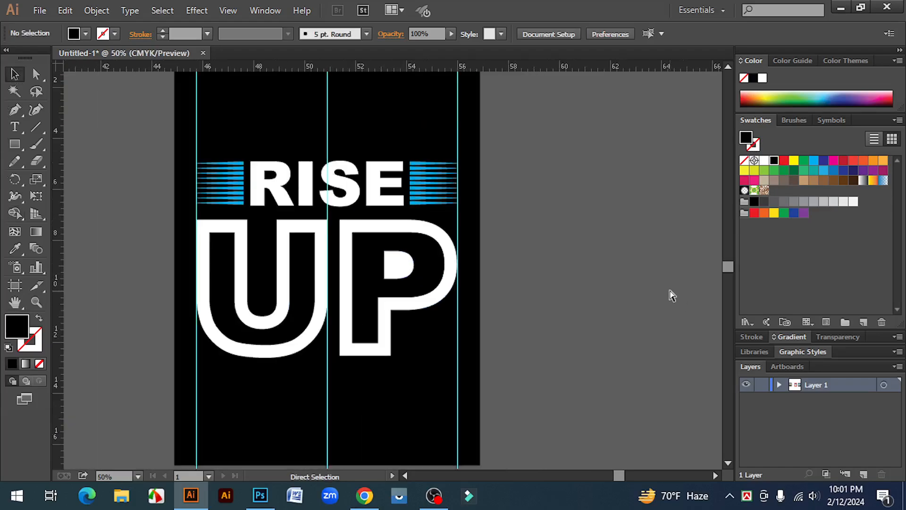
Step: Draw a thin white rectangle below UP spanning the distance between the two outer guides
key("space")
left_click_drag(506, 337, 613, 328)
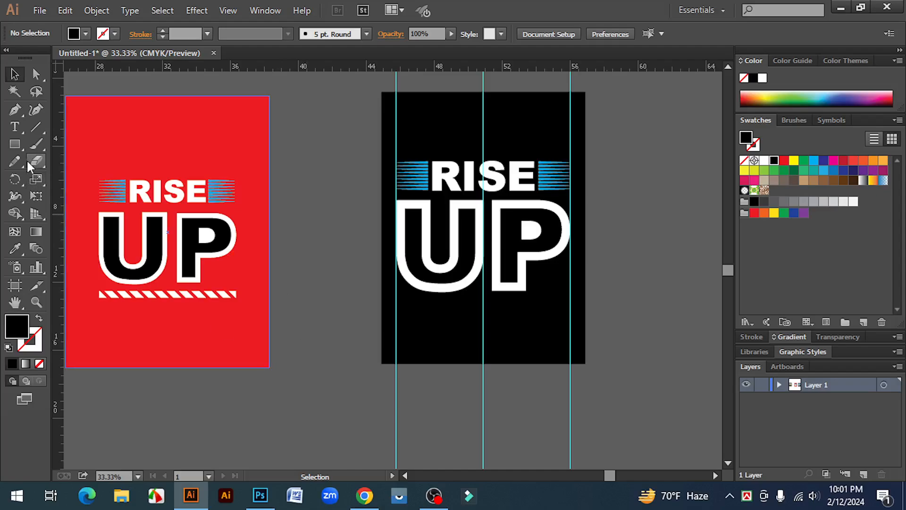
left_click_drag(16, 144, 49, 143)
left_click_drag(396, 297, 570, 310)
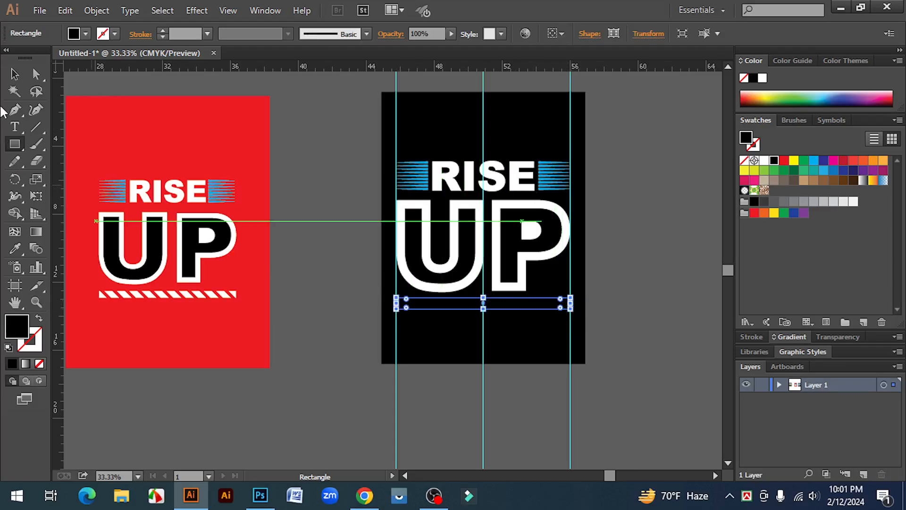
left_click(15, 75)
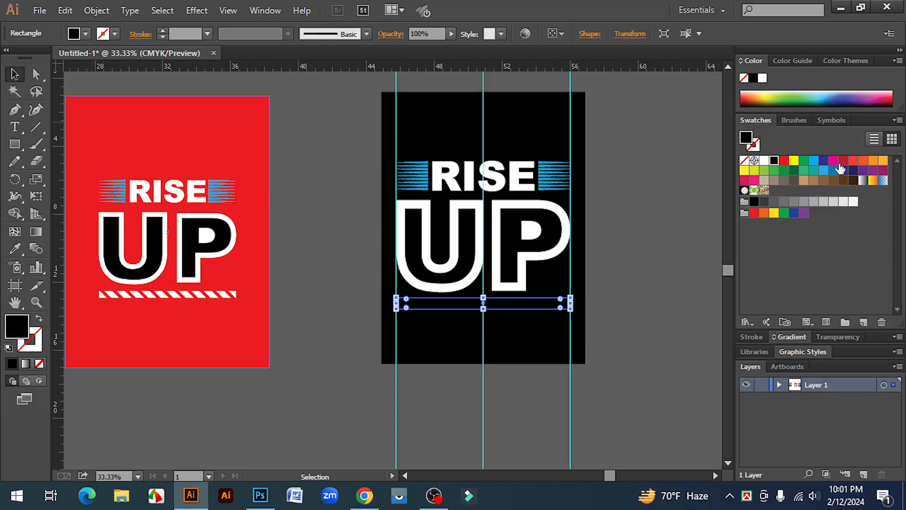
left_click(764, 161)
left_click(644, 314)
Step: Draw a 45-degree diagonal line on the empty canvas between the two designs and give it a light blue stroke
left_click(375, 331)
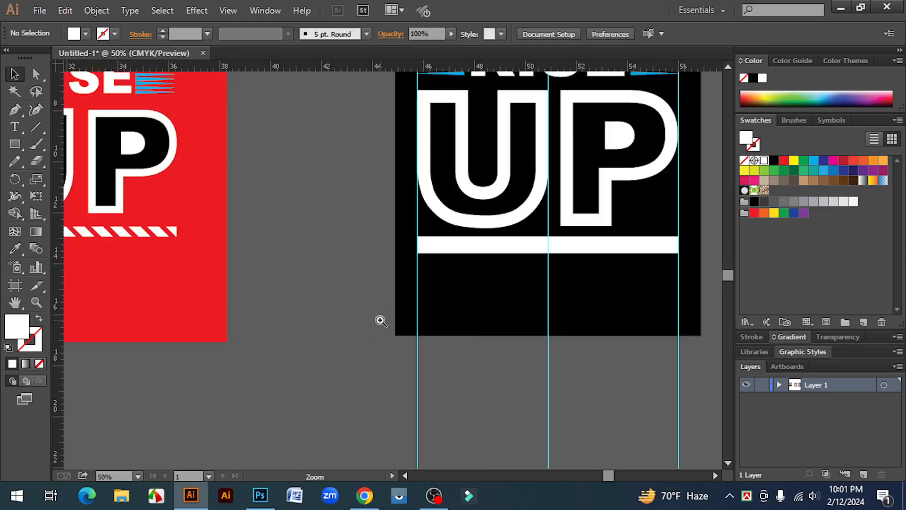
left_click(34, 125)
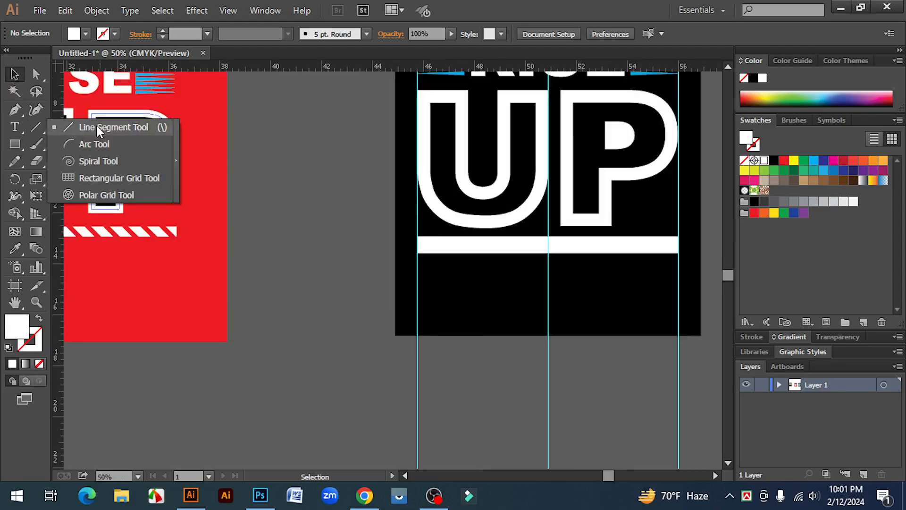
left_click(97, 127)
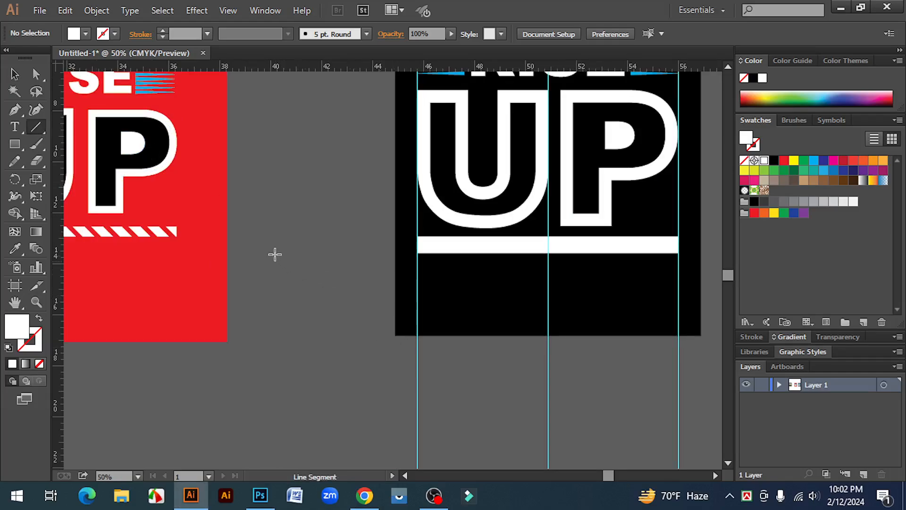
left_click_drag(272, 244, 358, 348)
left_click(14, 74)
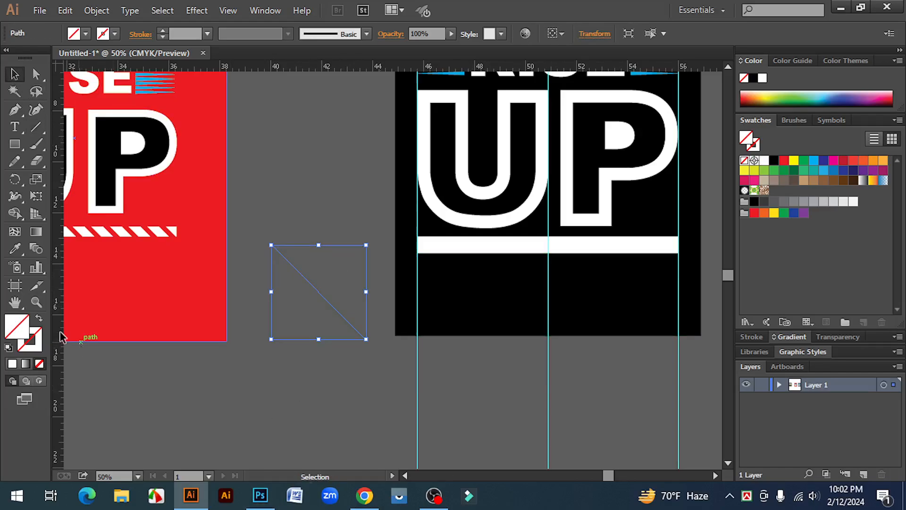
left_click(38, 336)
left_click(763, 161)
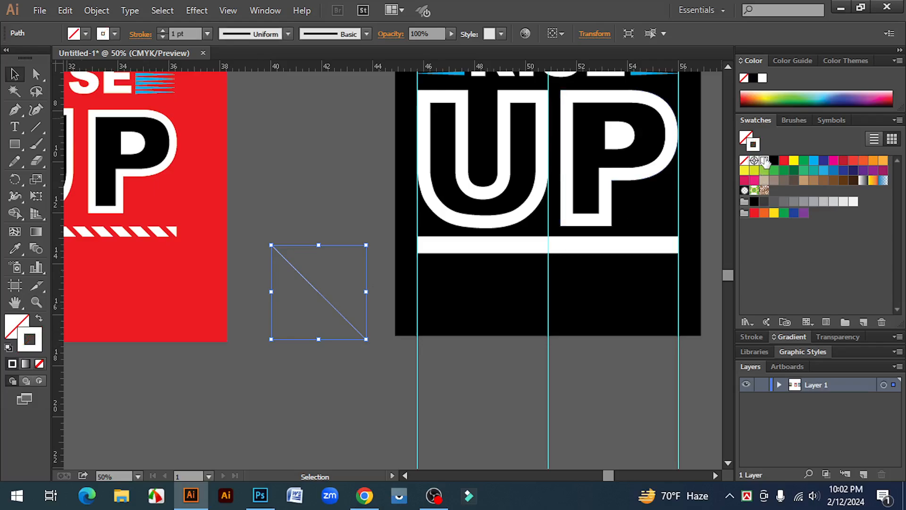
left_click(813, 161)
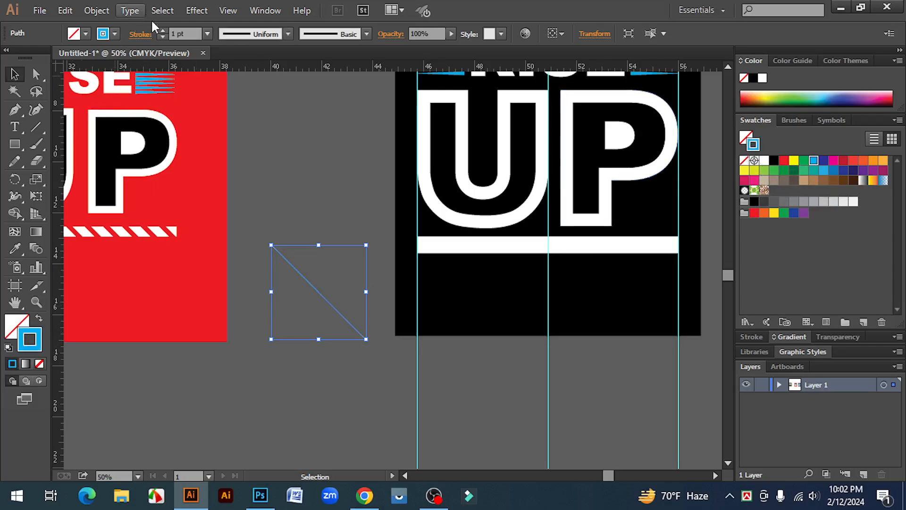
Step: Set the stroke weight of the blue diagonal line to 17 pt
left_click(162, 31)
left_click(162, 30)
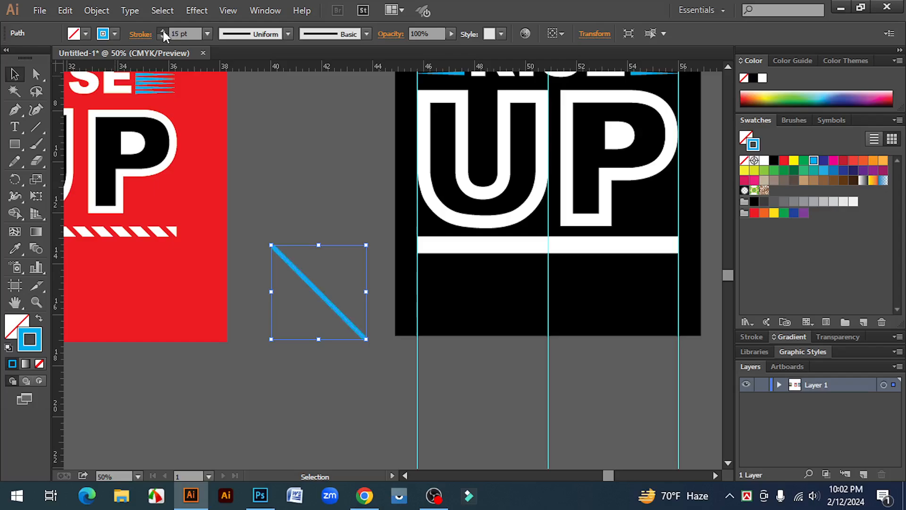
left_click(162, 30)
left_click(301, 182)
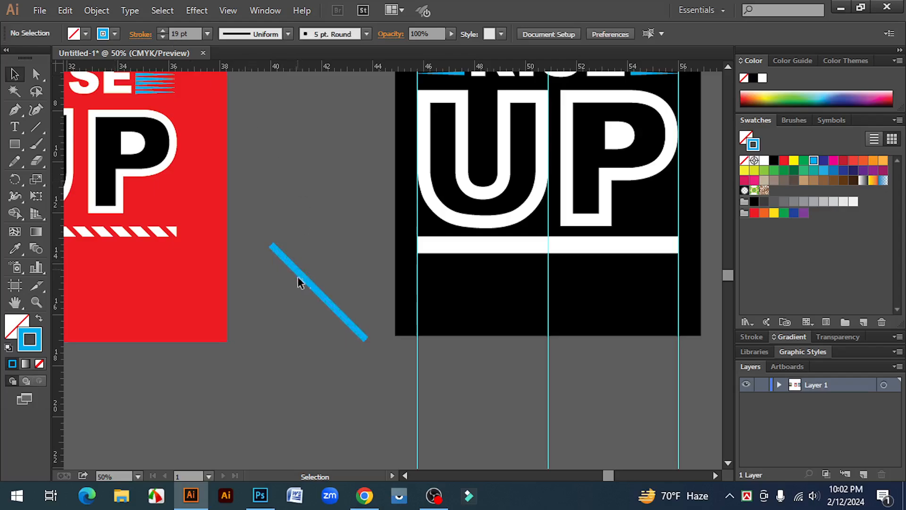
left_click(307, 283)
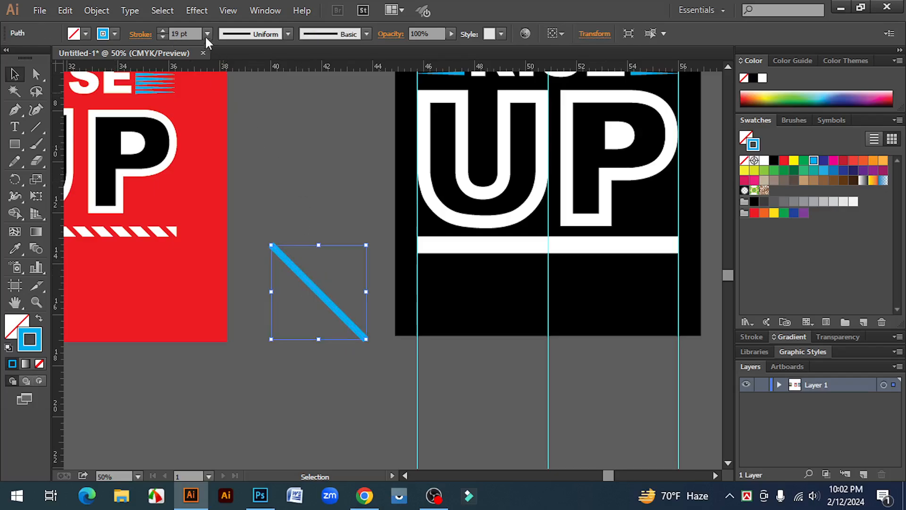
left_click(162, 30)
left_click(162, 36)
left_click(162, 37)
left_click(290, 226)
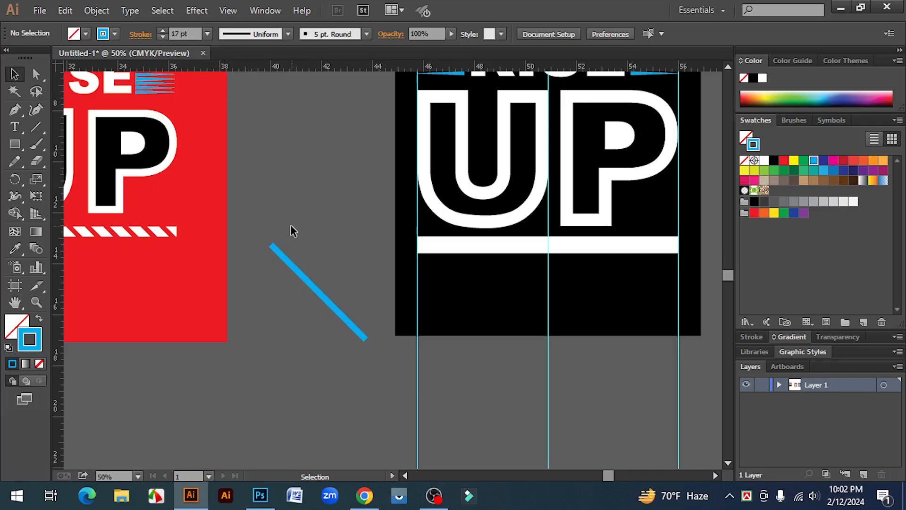
Step: Expand the blue diagonal line into a filled shape
left_click_drag(291, 226, 298, 301)
left_click(97, 11)
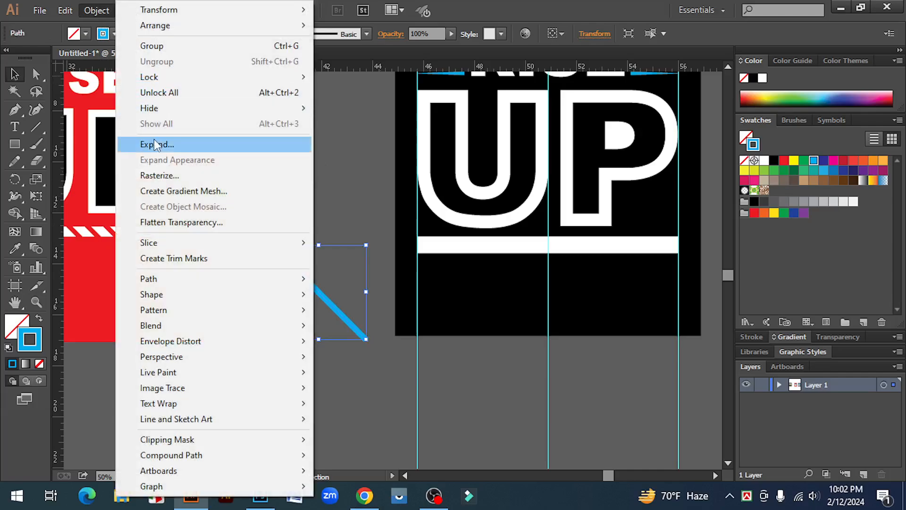
left_click(141, 143)
left_click(397, 323)
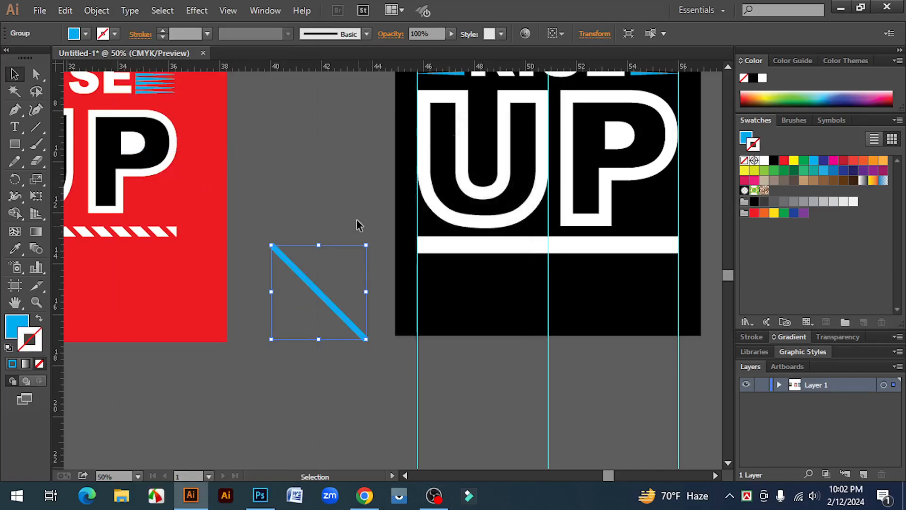
left_click(349, 206)
Step: Place the blue bar across the start of the white strip and repeat evenly spaced copies until 11 diagonal stripes cross it
left_click(418, 265, "ctrl")
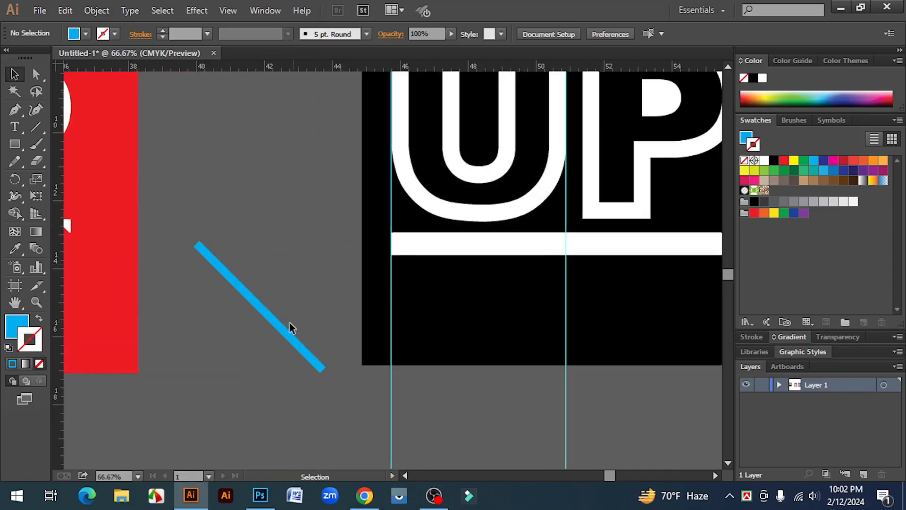
left_click_drag(283, 330, 506, 308)
key("ctrl+d")
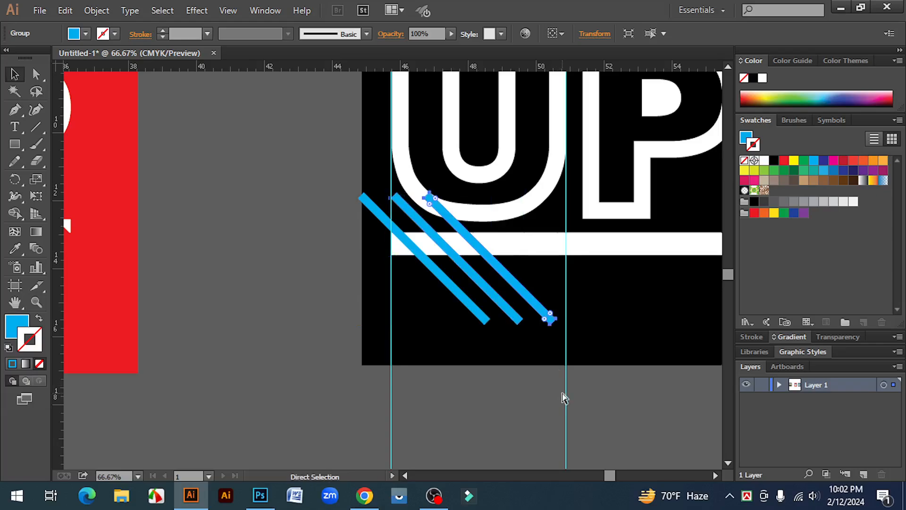
key("ctrl+d")
key("ctrl+d")
key("ctrl+d")
key("ctrl+d")
key("ctrl+d")
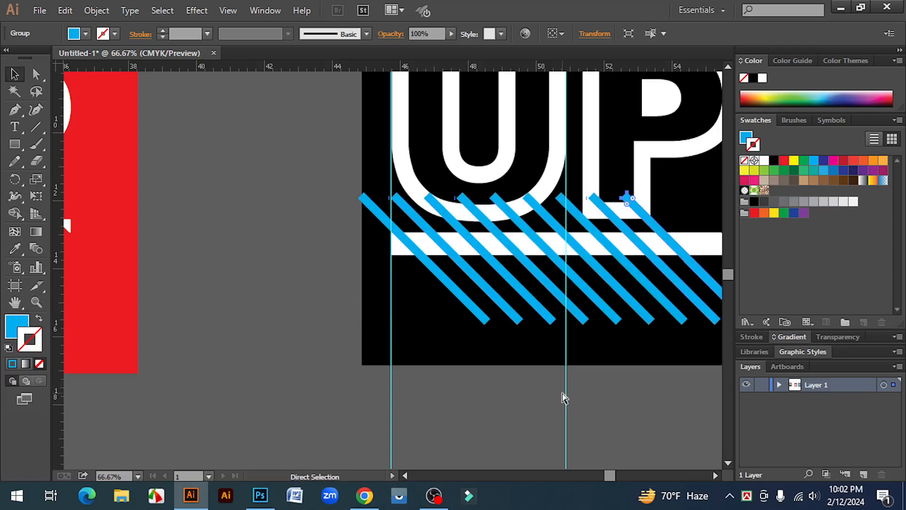
key("ctrl+minus")
key("ctrl+d")
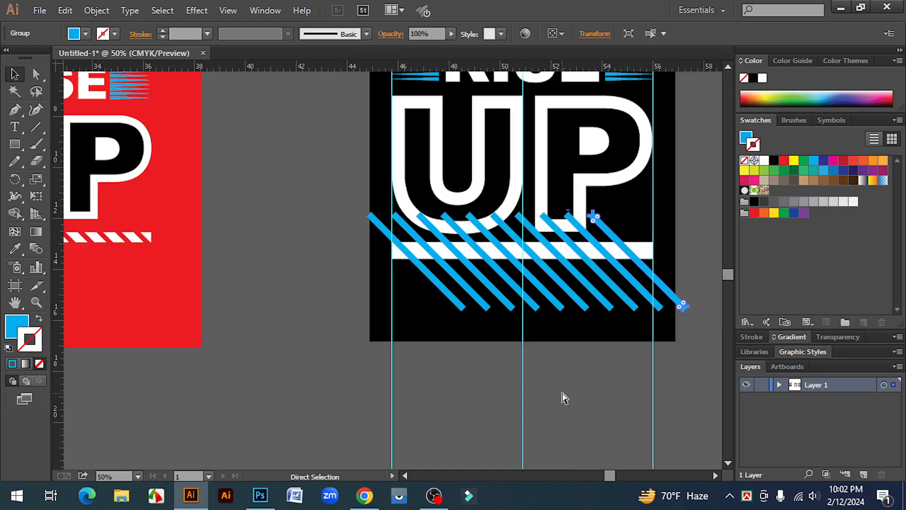
key("ctrl+d")
key("v")
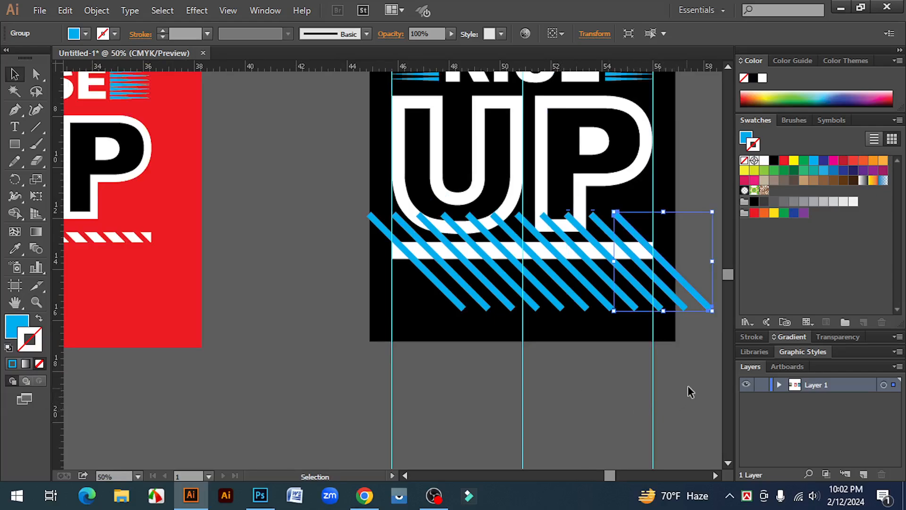
left_click(684, 383)
Step: Delete the three vertical guides
key("ctrl+plus")
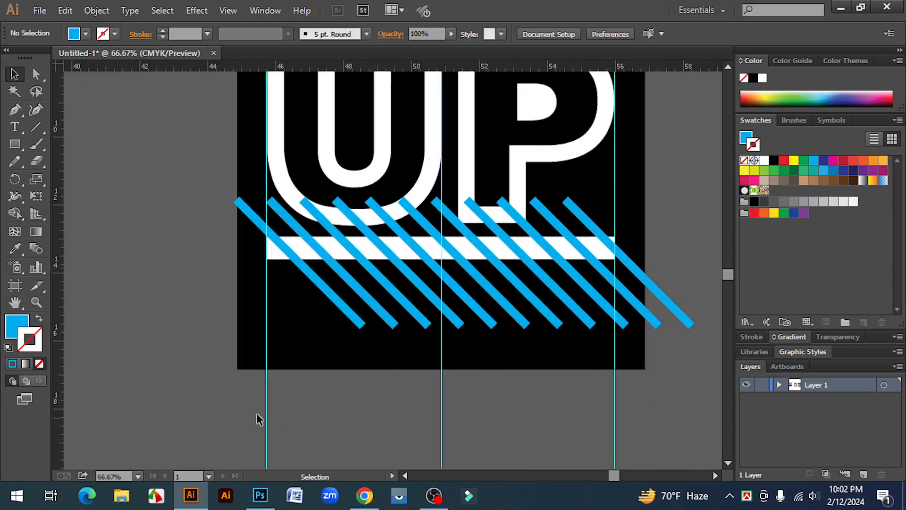
left_click_drag(537, 431, 650, 427)
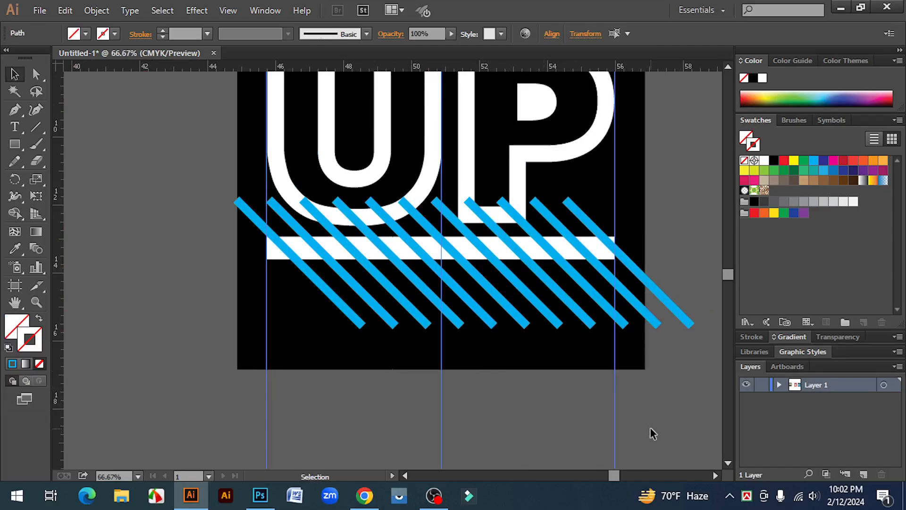
key("Delete")
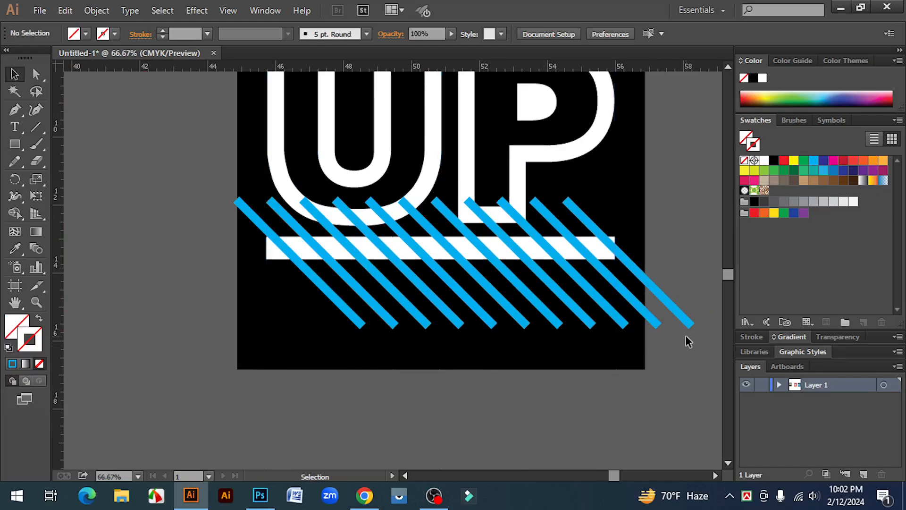
Step: Delete the rightmost blue diagonal stripe and select all the remaining stripes
left_click(661, 294)
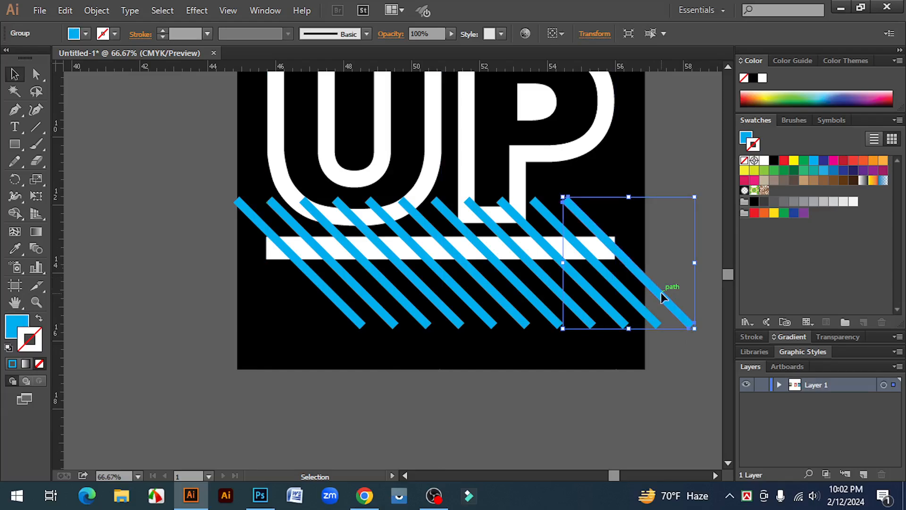
key("Delete")
left_click_drag(669, 342, 334, 314)
key("ctrl+plus")
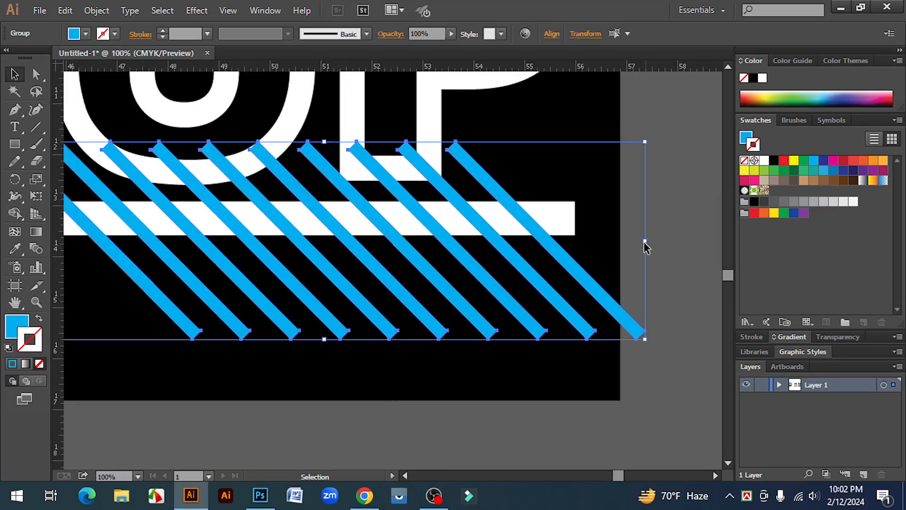
Step: Stretch the group of blue diagonal stripes slightly wider toward the far end of the white strip
left_click_drag(644, 242, 673, 244)
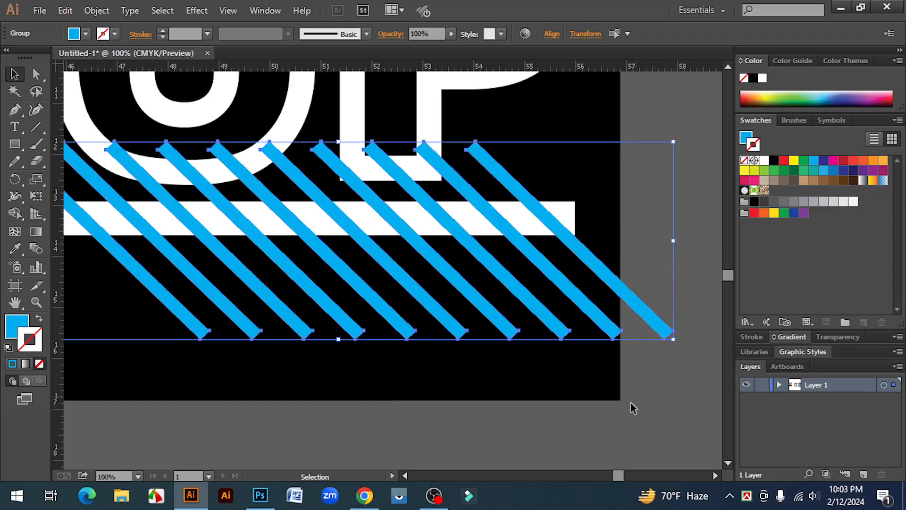
left_click(629, 408)
Step: Subtract the ten blue diagonal stripes from the white strip with the Shape Builder tool, leaving diagonal gaps along the bar
key("ctrl+minus")
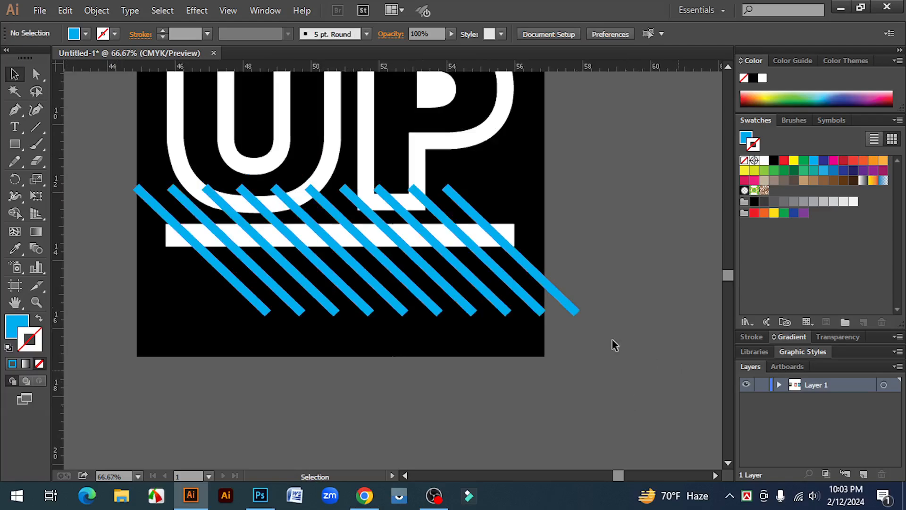
left_click_drag(613, 339, 100, 227)
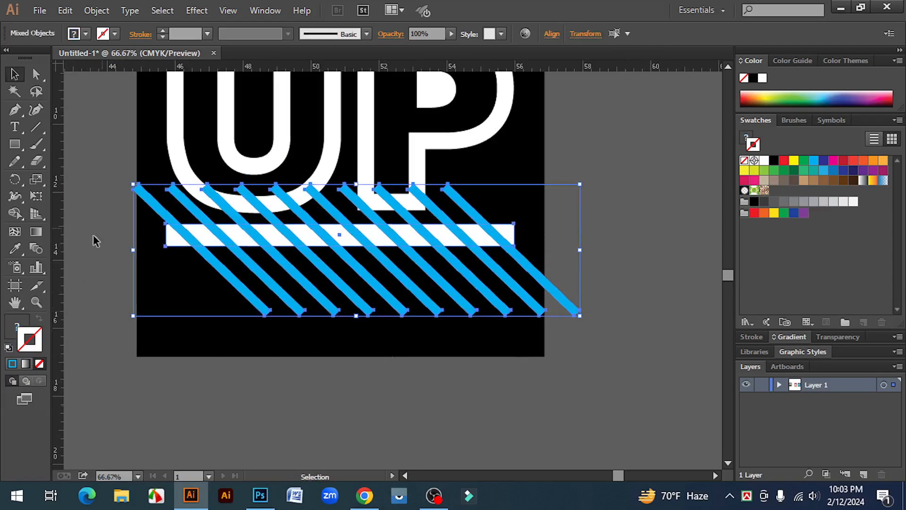
left_click(15, 213)
key("ctrl+plus")
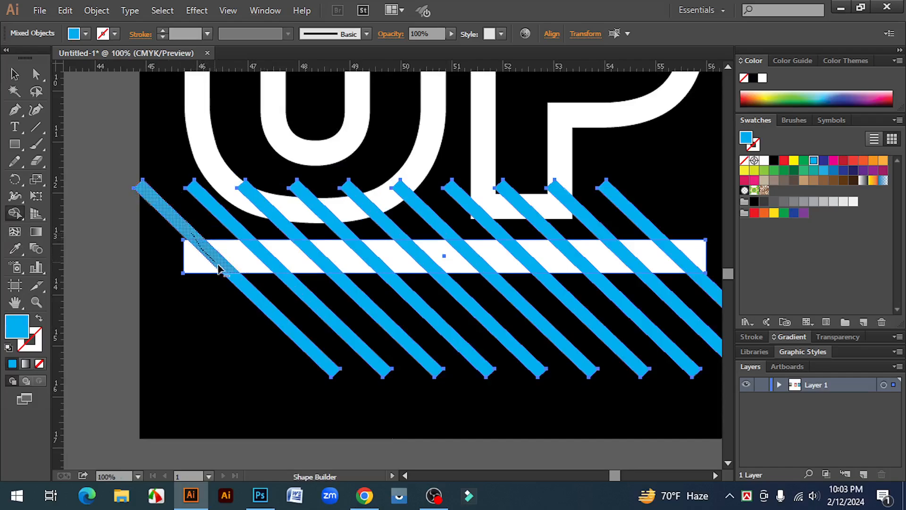
left_click_drag(218, 268, 238, 282)
left_click_drag(250, 238, 297, 289)
left_click_drag(292, 234, 296, 238)
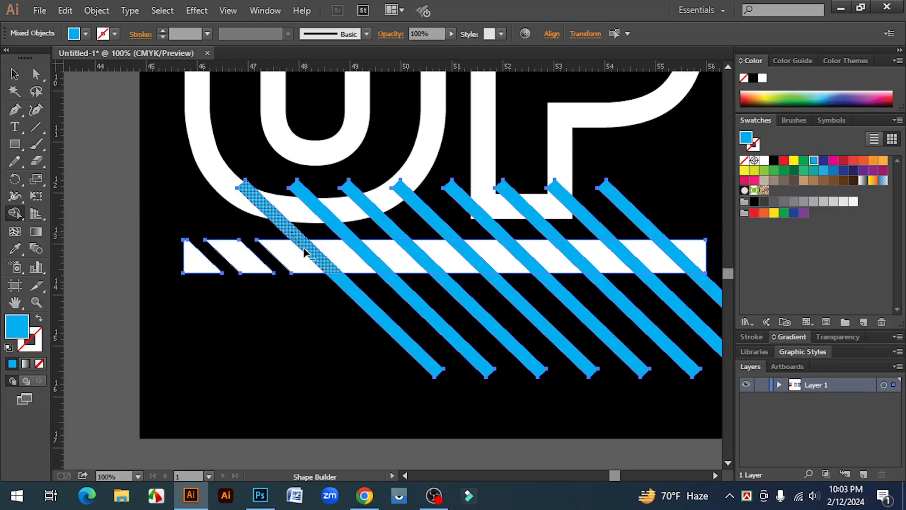
left_click(346, 282, "alt")
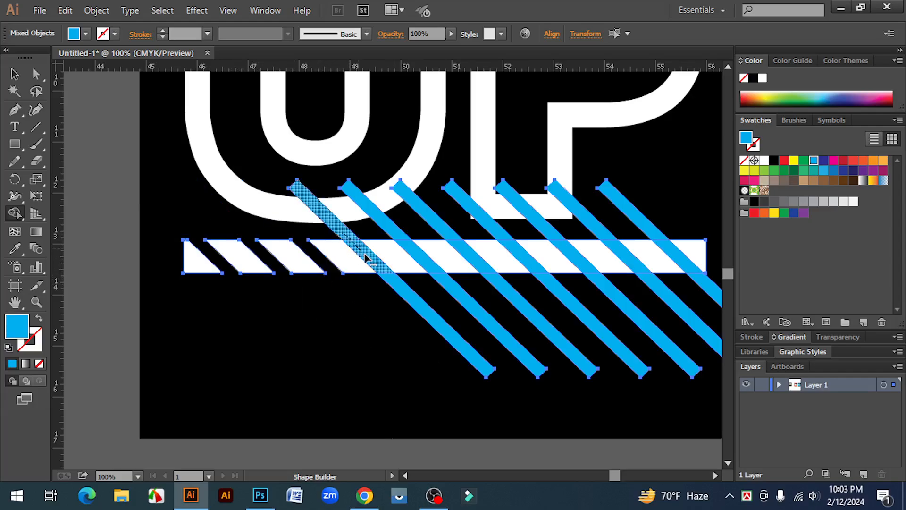
left_click(393, 242, "alt")
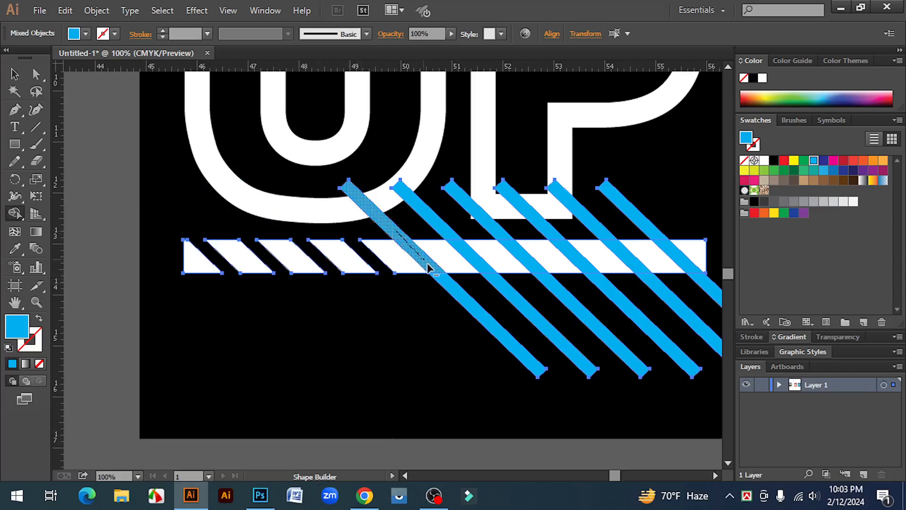
left_click(446, 230, "alt")
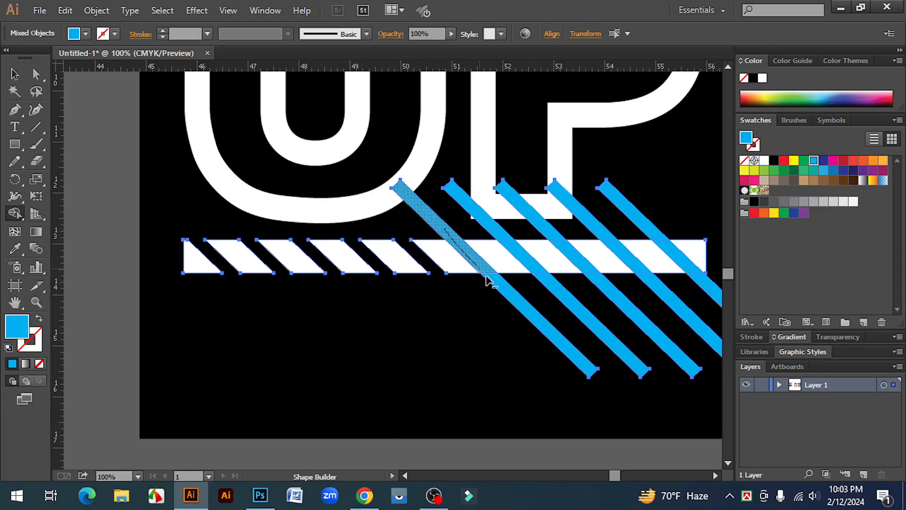
left_click(495, 239, "alt")
left_click(495, 238, "alt")
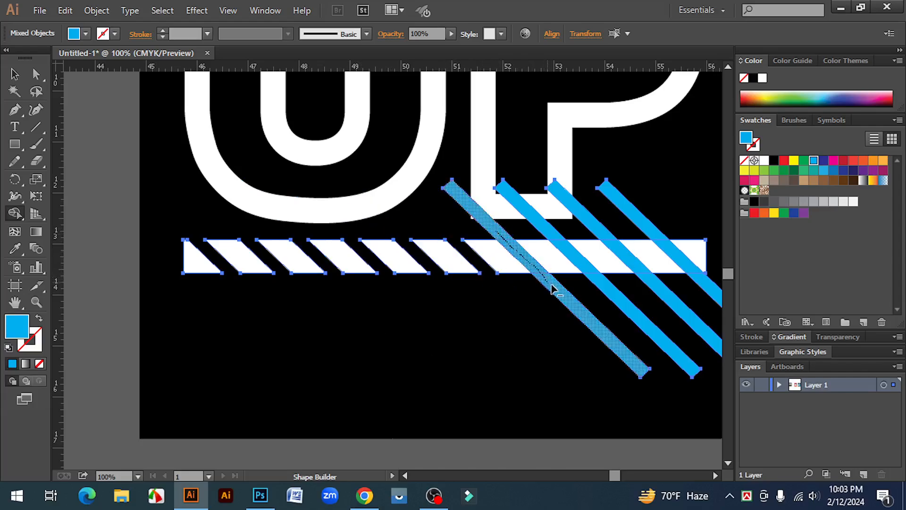
left_click(553, 240, "alt")
left_click_drag(552, 234, 597, 283)
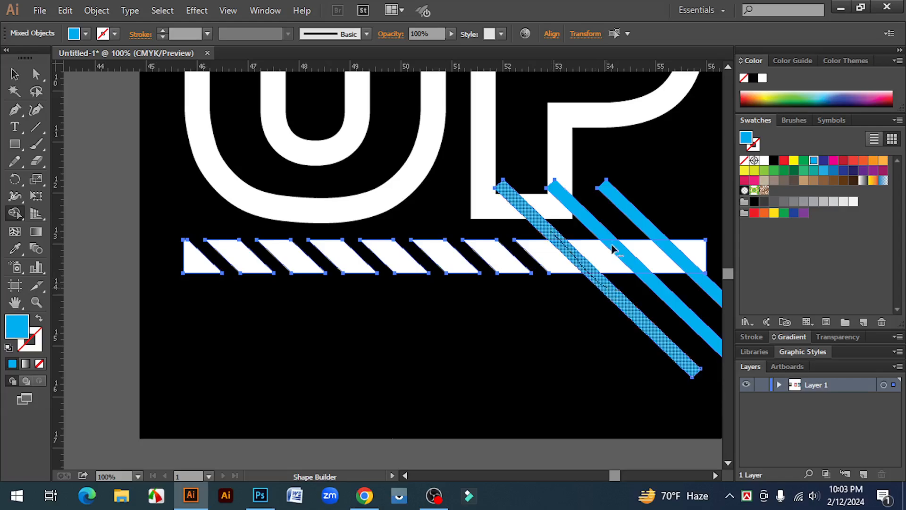
mouse_move(599, 231)
left_mouse_down()
mouse_move(646, 280)
mouse_move(648, 234)
mouse_move(706, 285)
left_mouse_up()
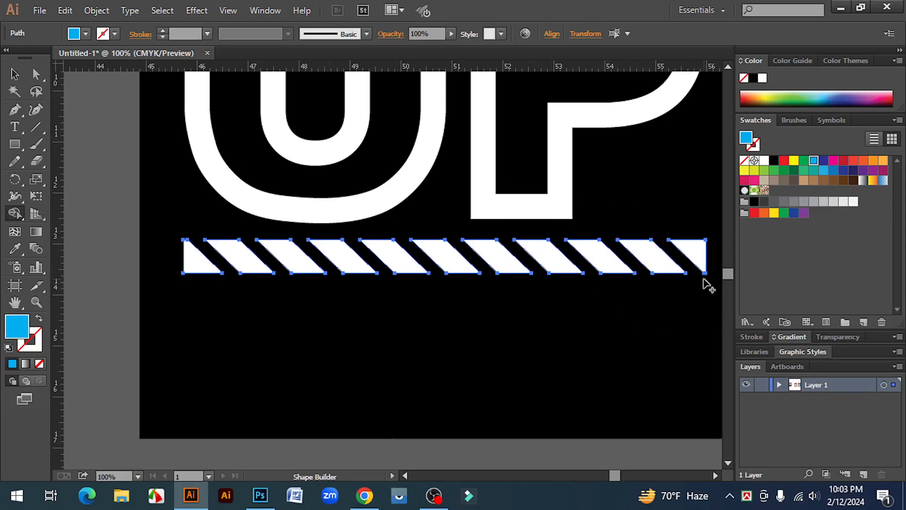
Step: Group the whole RISE UP design, including the spikes and striped bar, without the black background
key("ctrl+minus")
key("ctrl+minus")
key("ctrl+minus")
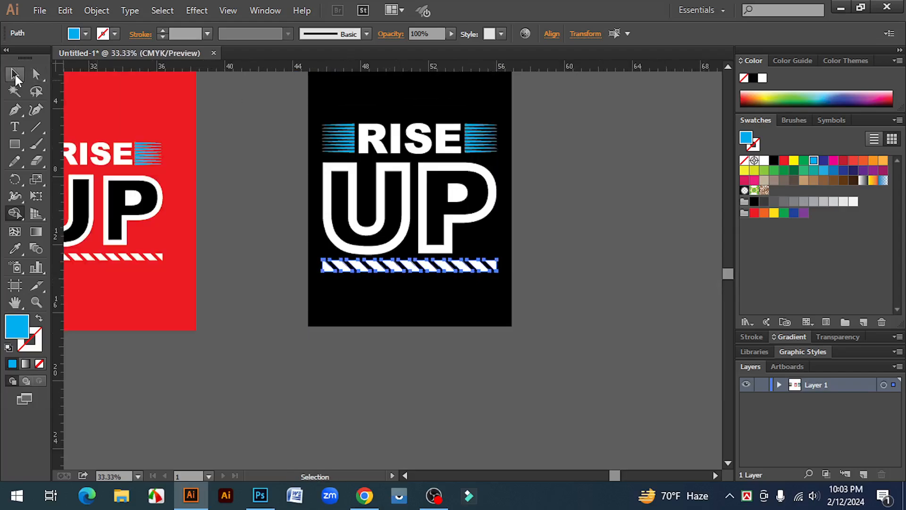
left_click(14, 73)
left_click(610, 376)
left_click_drag(386, 365, 426, 400)
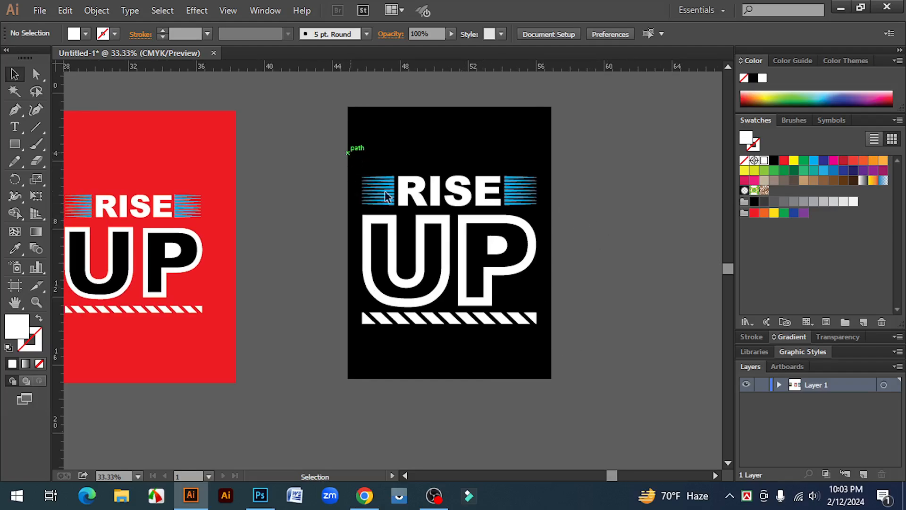
left_click_drag(351, 151, 548, 357)
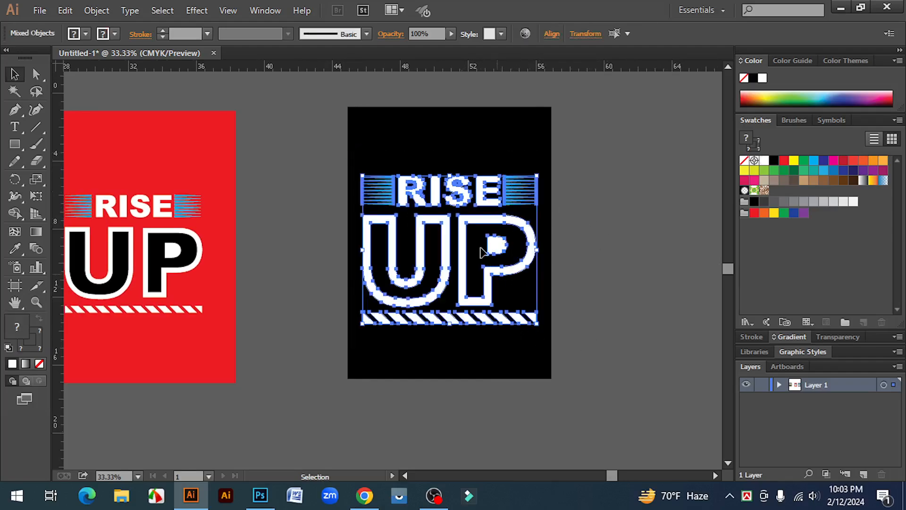
right_click(464, 195)
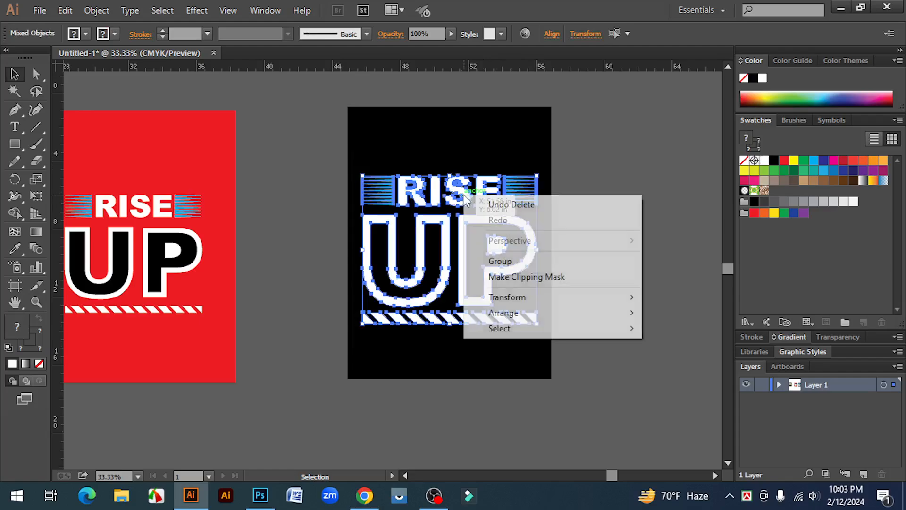
left_click(516, 265)
left_click(625, 302)
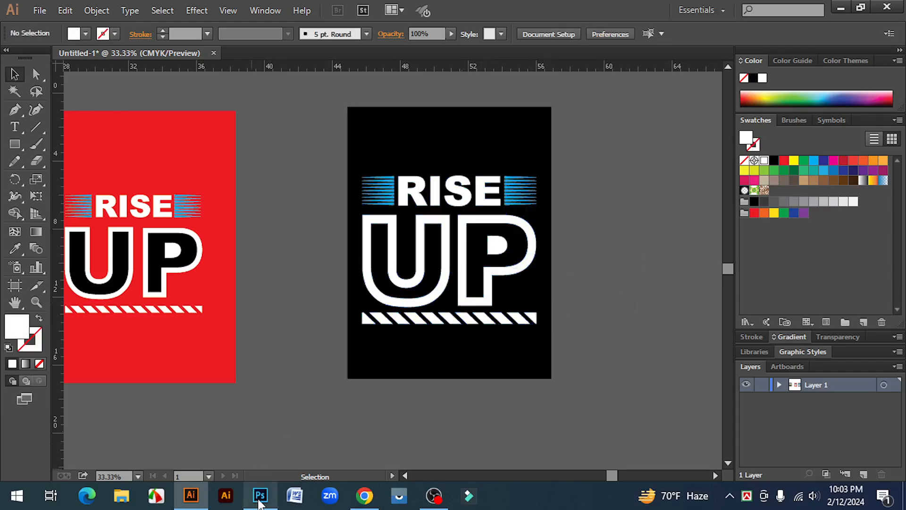
Step: Switch to Photoshop and open the Mockup 2 file from the T-shirt mockup folder
left_click(259, 501)
left_click(38, 15)
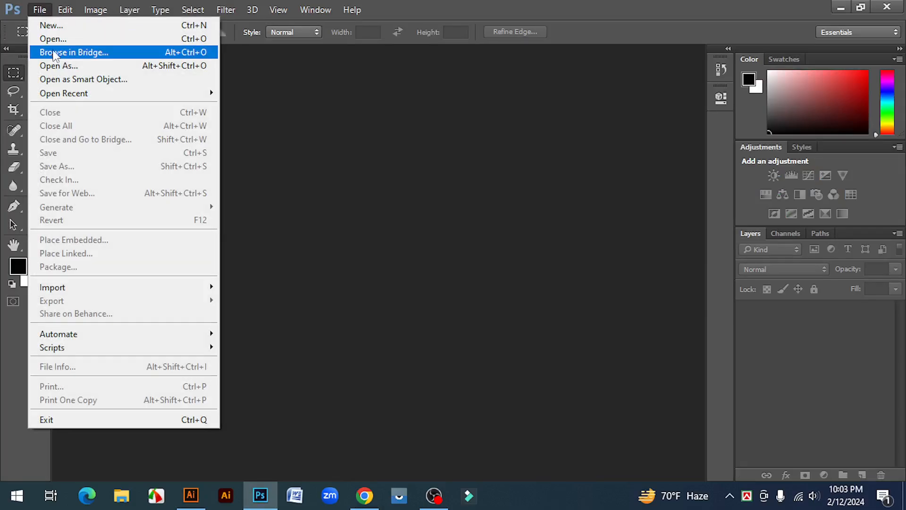
left_click(53, 42)
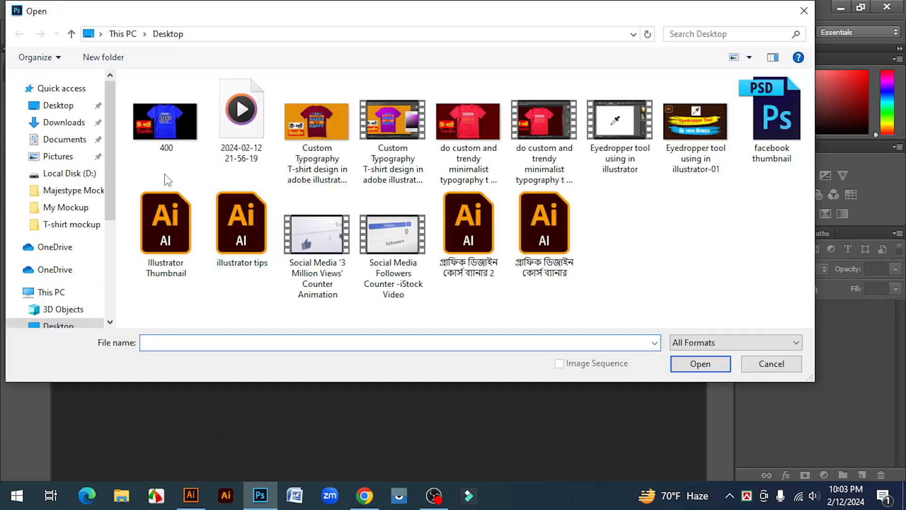
left_click(71, 224)
left_click(165, 141)
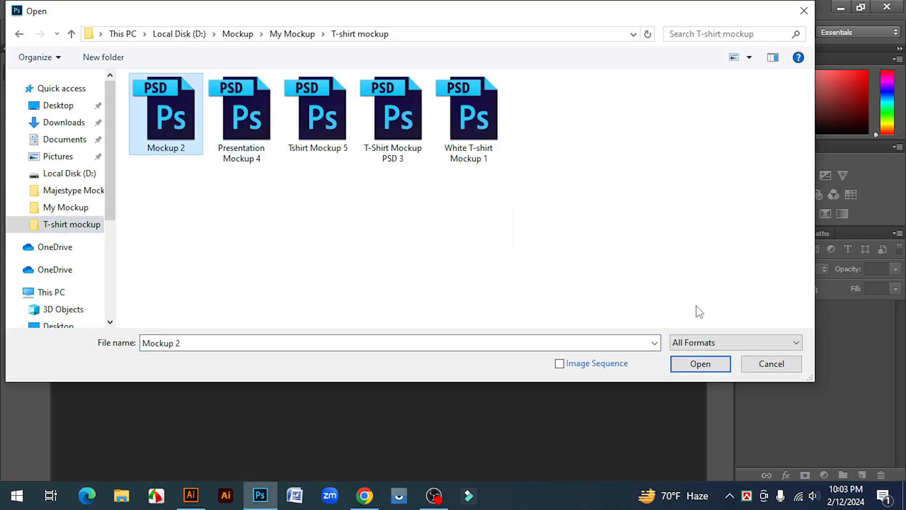
left_click(700, 364)
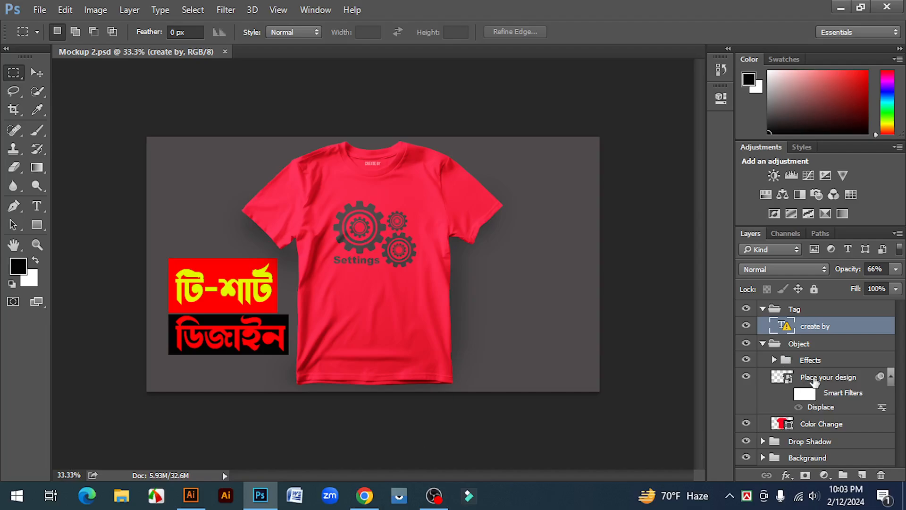
Step: Open the Place your design smart object and try to bring the grouped RISE UP design in from Illustrator
left_click(777, 379)
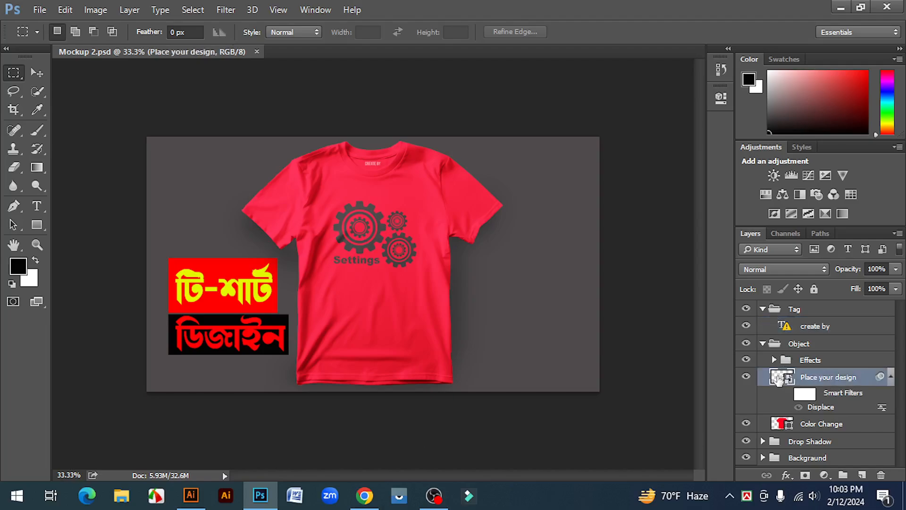
double_click(778, 379)
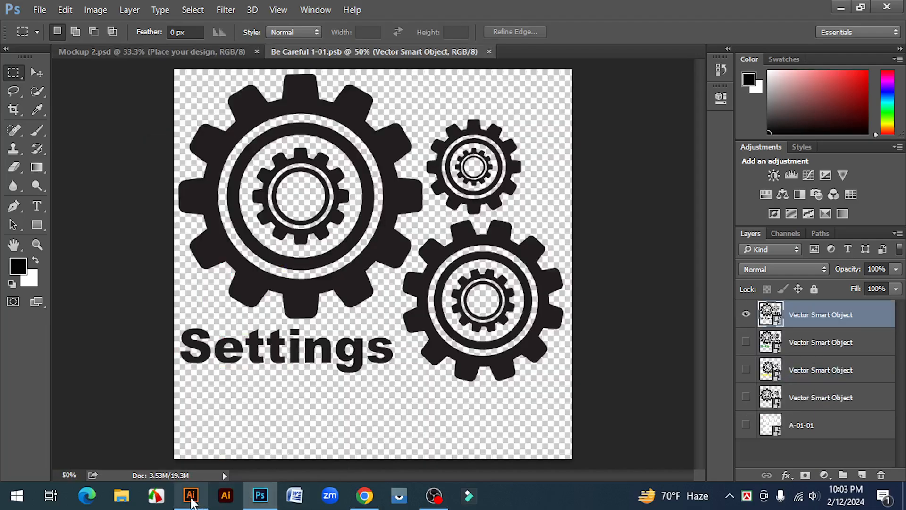
left_click(191, 498)
left_click_drag(354, 156, 547, 360)
left_click(497, 294)
left_click_drag(465, 253, 393, 316)
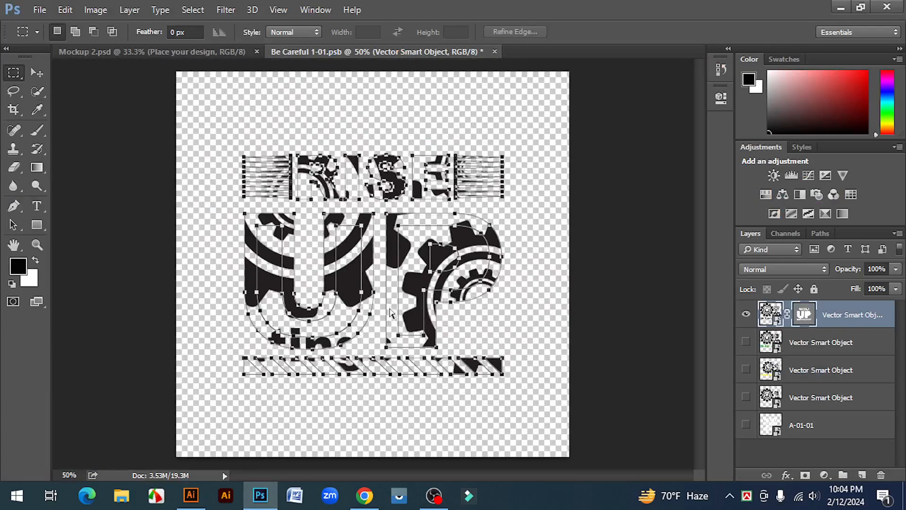
Step: Try removing the top layer's mask, and close the smart object's document without saving the changes
left_click(37, 72)
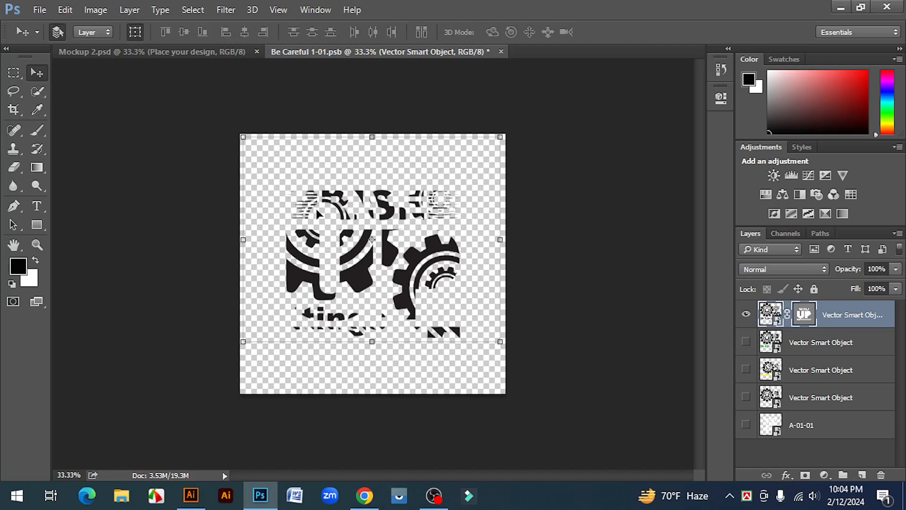
left_click(746, 343)
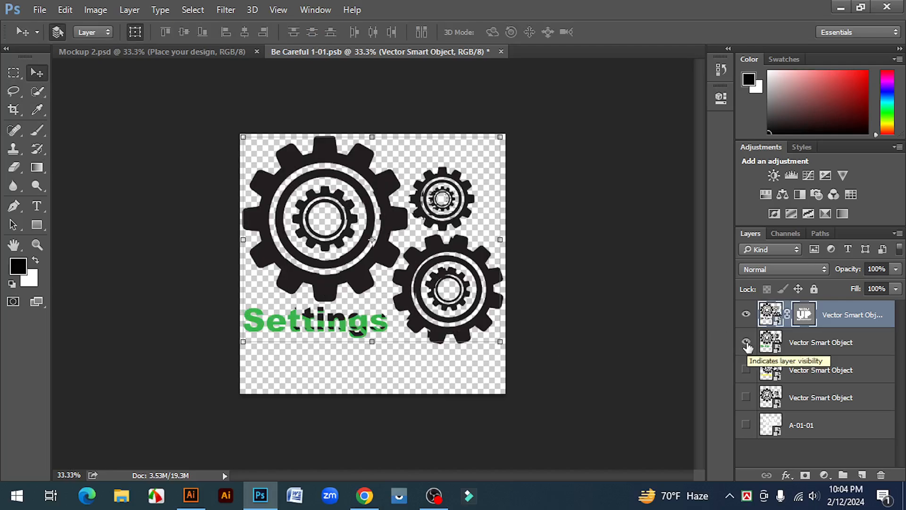
left_click(796, 321)
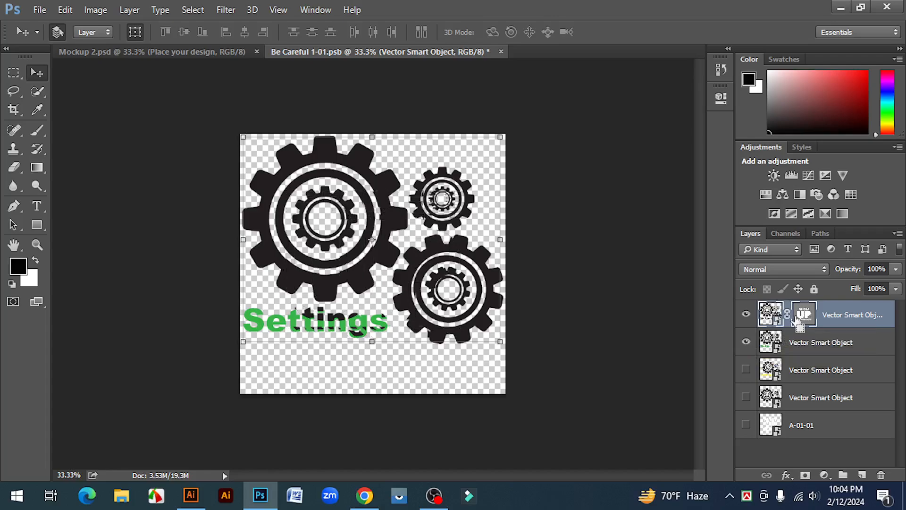
key("Delete")
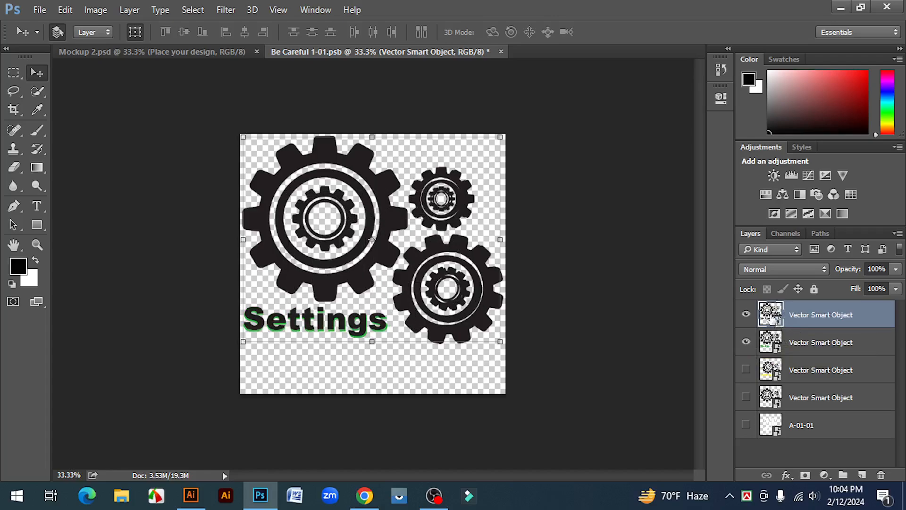
key("ctrl+z")
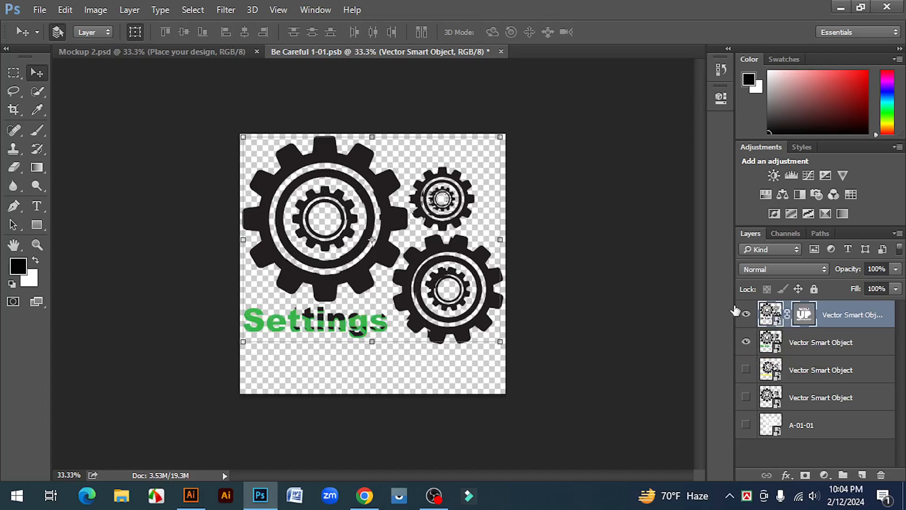
left_click(502, 51)
left_click(397, 199)
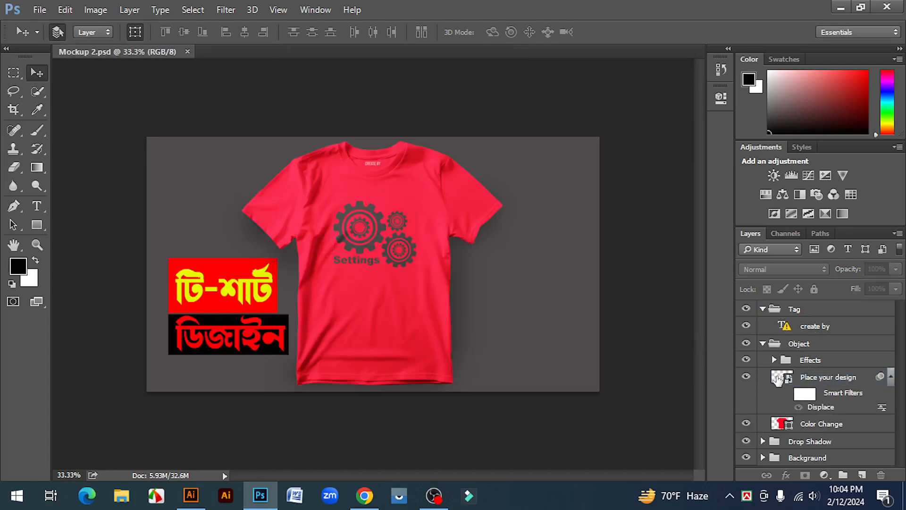
Step: Reopen the Place your design smart object and place the grouped RISE UP design from Illustrator into it
double_click(771, 376)
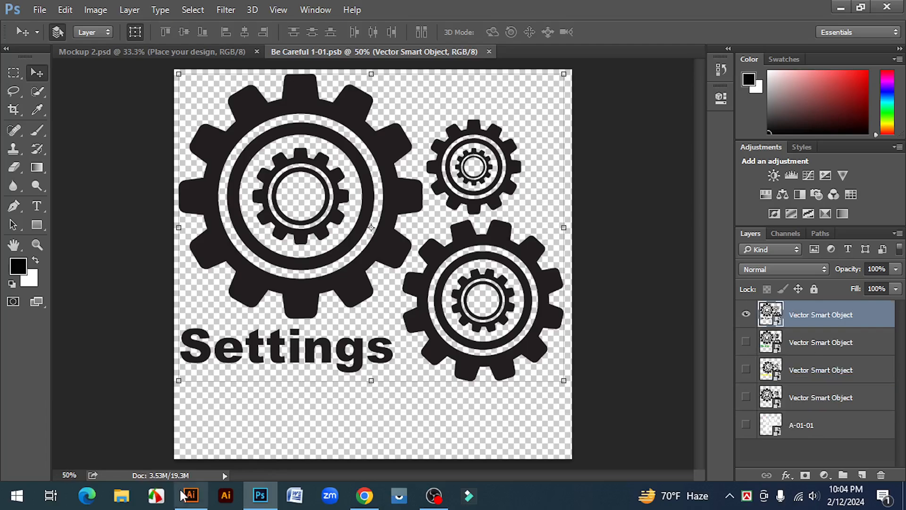
left_click(191, 495)
left_click(283, 245)
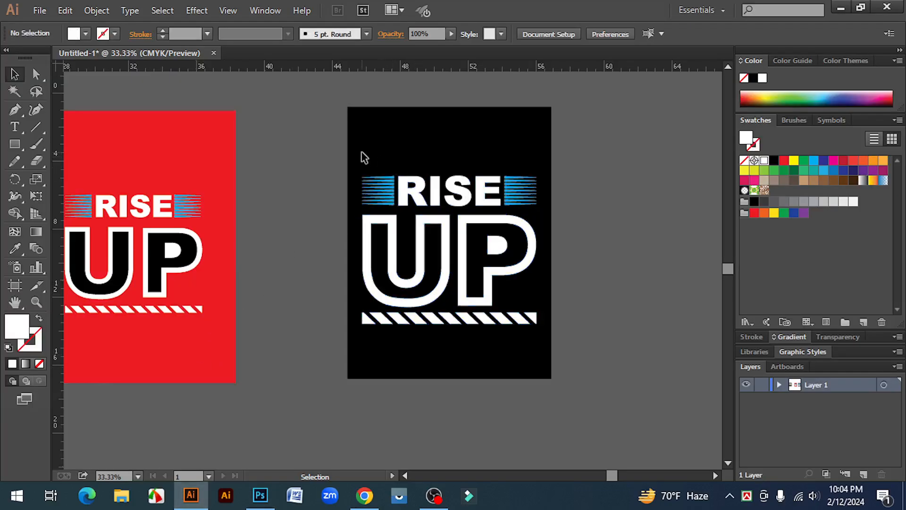
left_click(462, 263)
left_click_drag(463, 263, 430, 270)
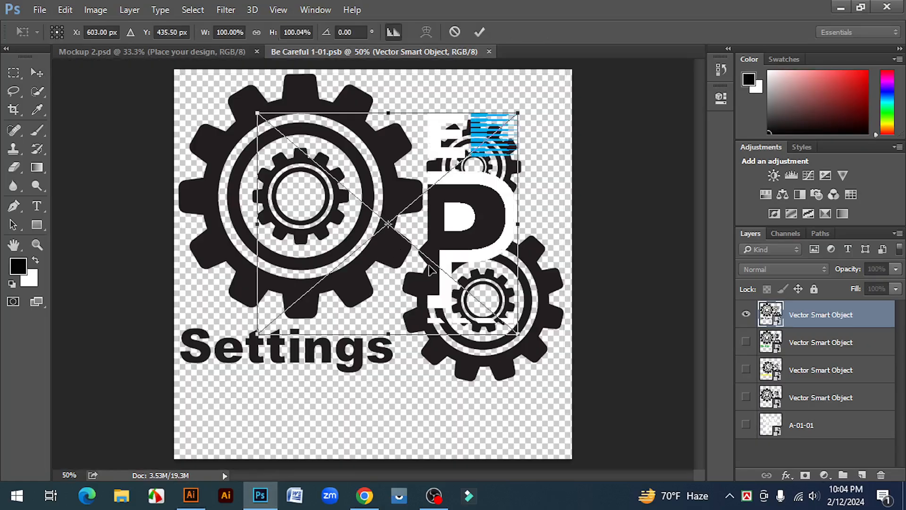
Step: Enlarge the placed RISE UP design to nearly the canvas width and center it on the canvas
key("ctrl+minus")
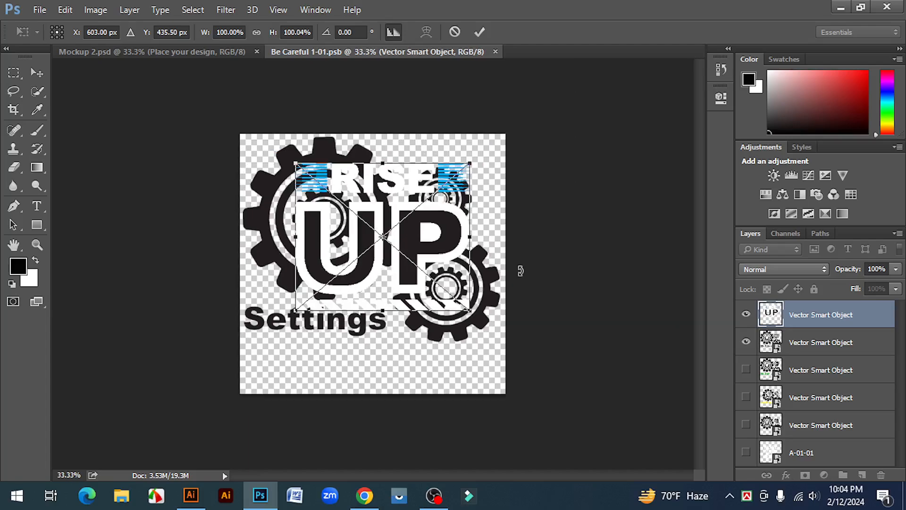
left_click_drag(472, 315, 504, 339)
key("Return")
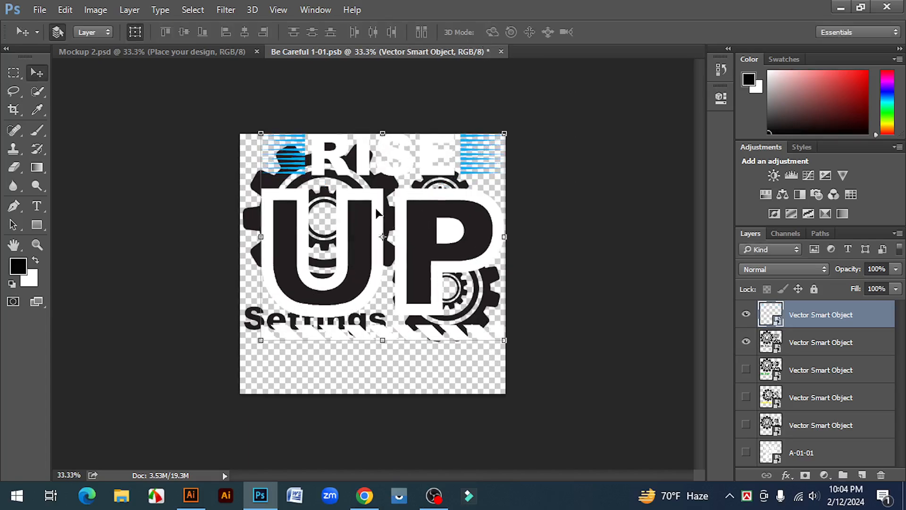
left_click_drag(380, 210, 364, 231)
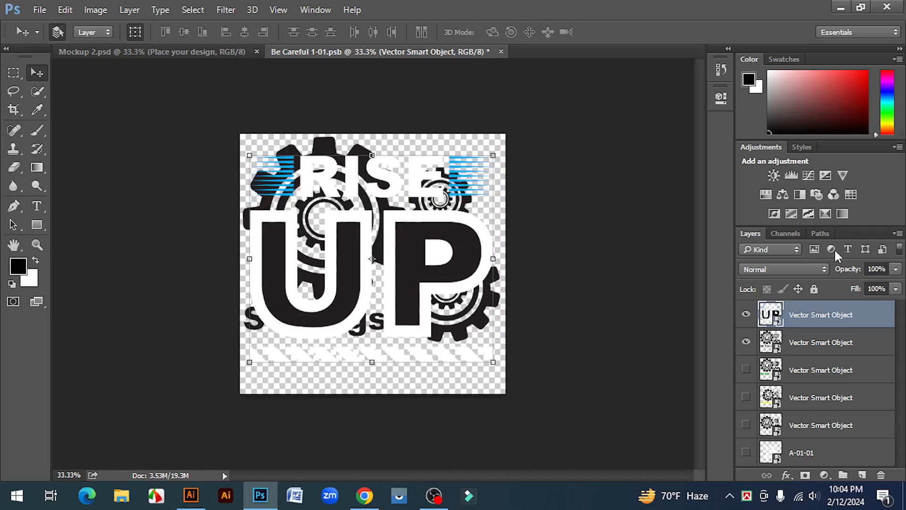
Step: Hide the old gear design layer and enlarge the RISE UP design to about 150%, shifting it slightly down on the canvas
left_click(746, 341)
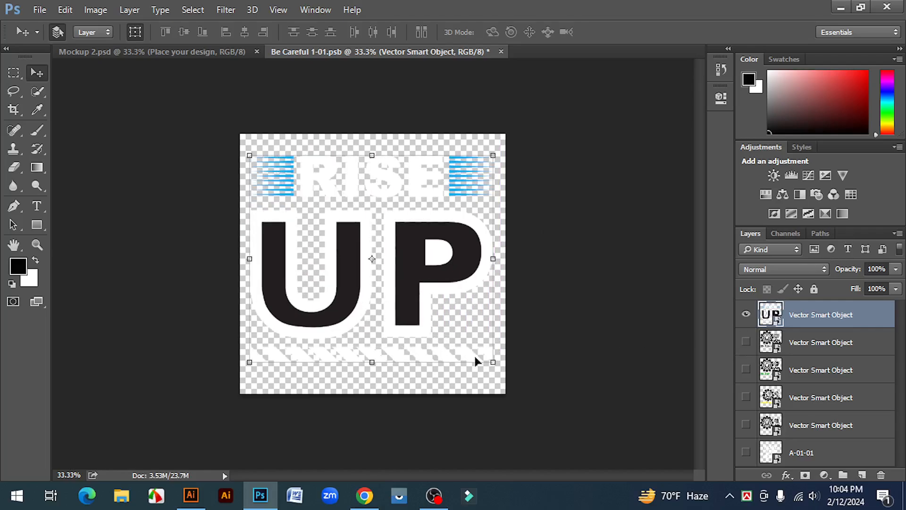
left_click_drag(493, 364, 498, 374)
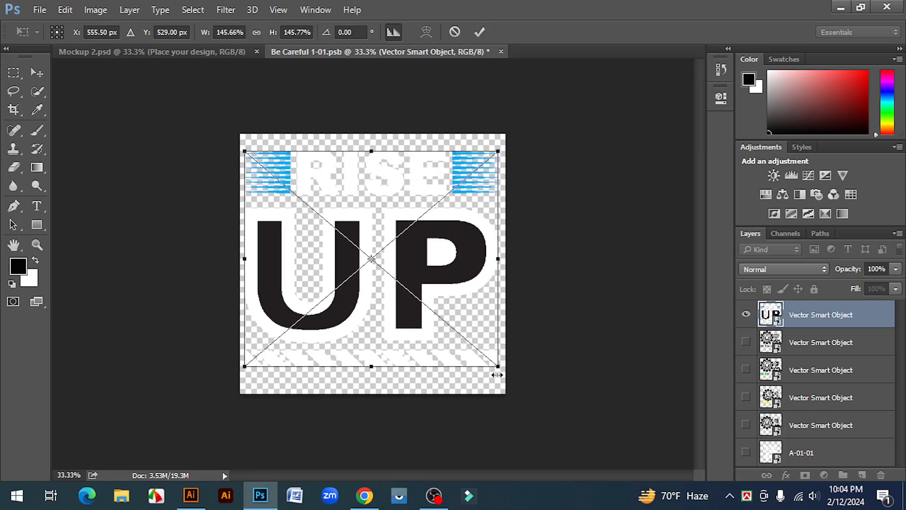
key("Down")
key("Down")
key("Down")
key("Down")
key("Down")
key("Down")
key("Down")
key("Down")
key("Down")
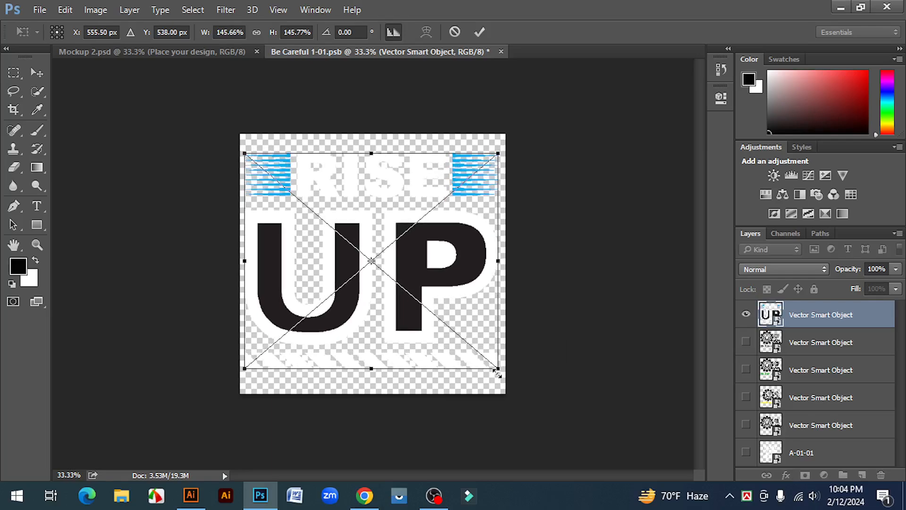
left_click_drag(498, 372, 502, 375)
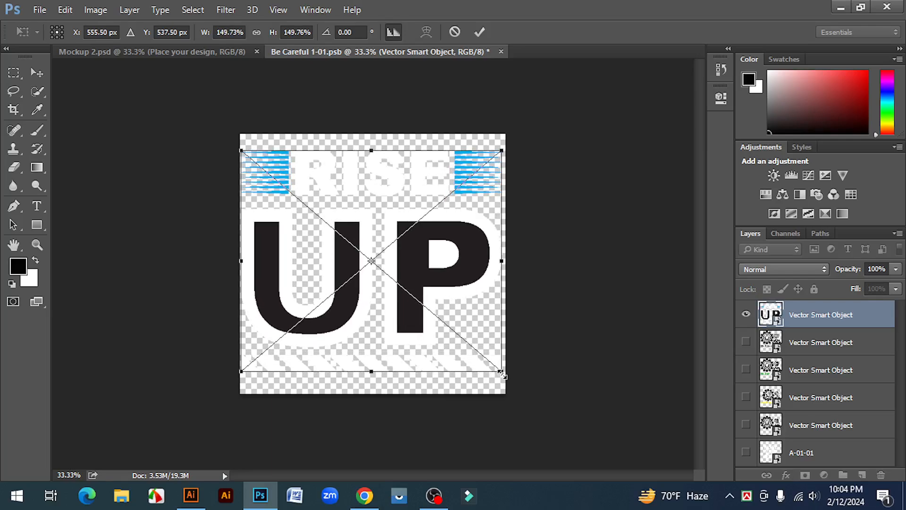
left_click(480, 33)
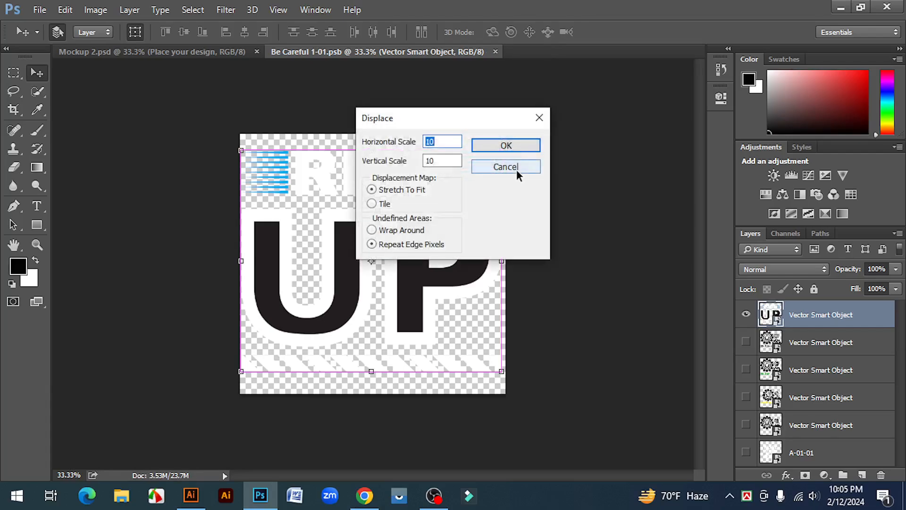
Step: Save the smart object with the new design, dismiss the Displace settings without changes, and return to the Mockup 2.psd T-shirt
left_click(506, 167)
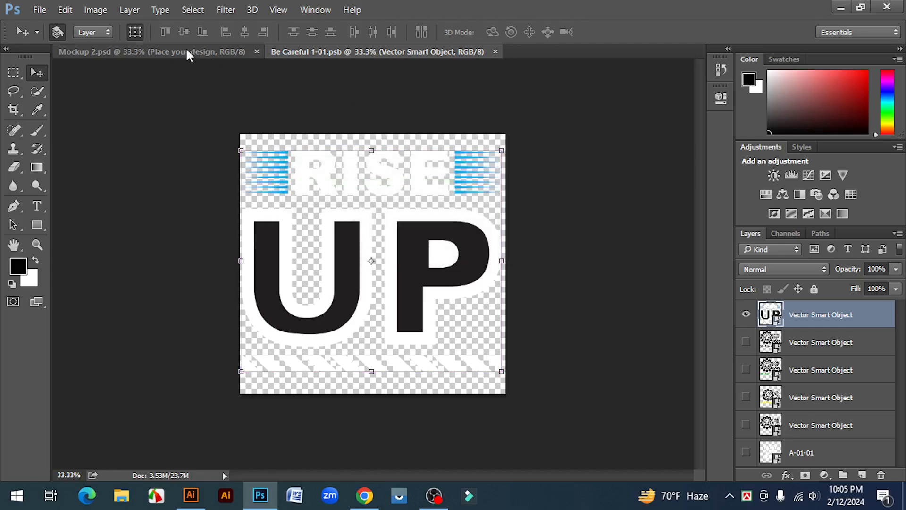
key("ctrl+Tab")
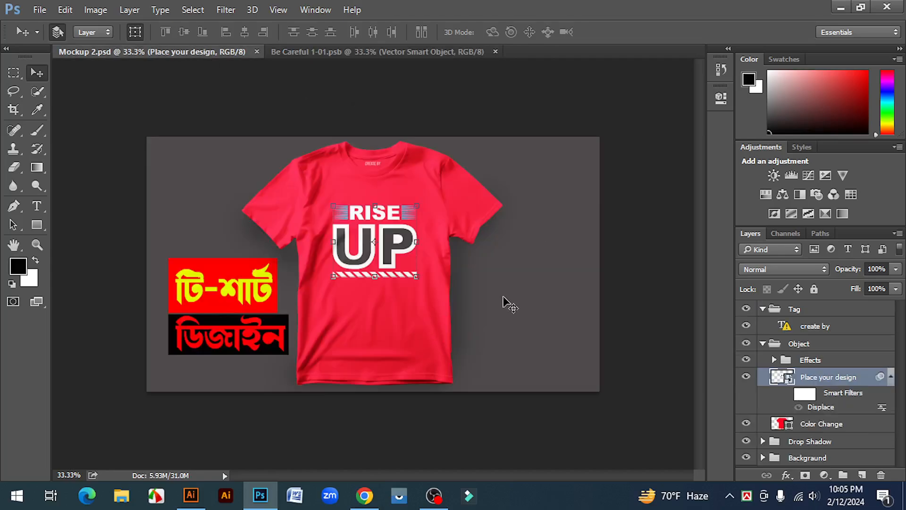
left_click(14, 72)
key("ctrl+plus")
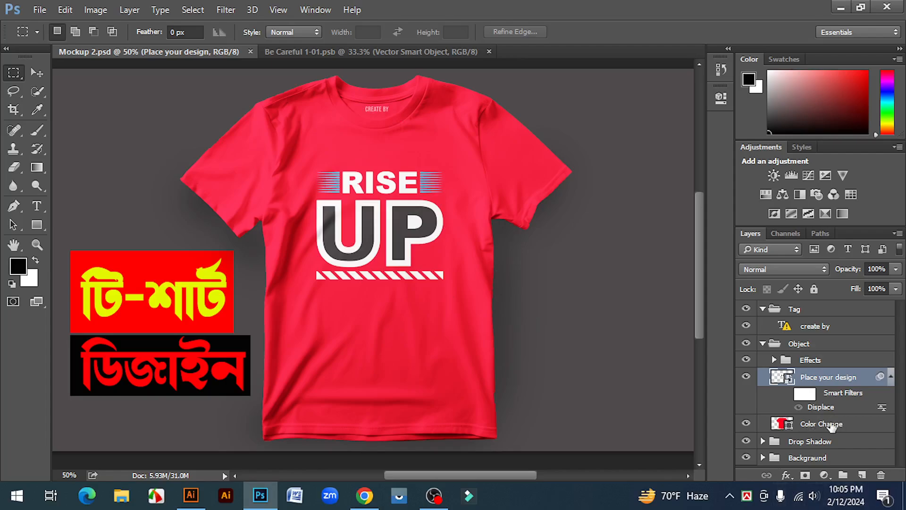
Step: Change the T-shirt's Color Change fill to blue 0600ff and check the design on the recolored shirt
double_click(781, 426)
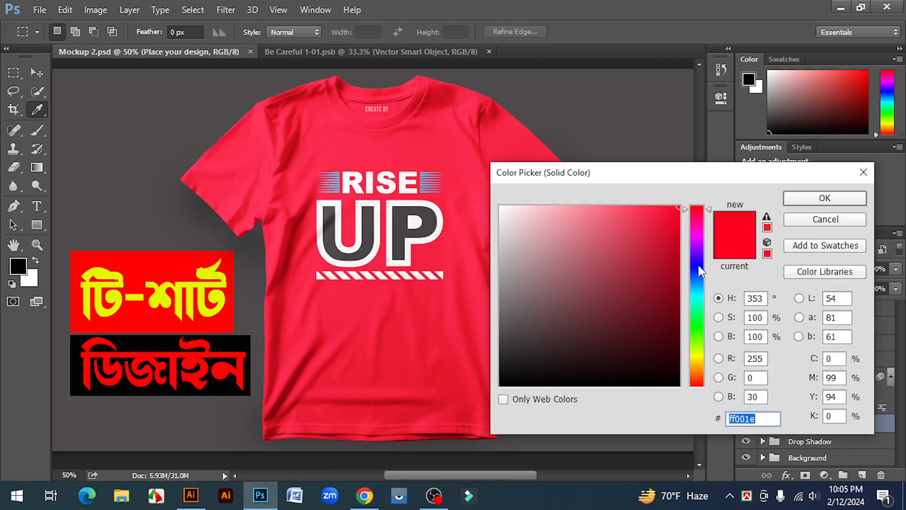
left_click(697, 266)
left_click_drag(717, 177, 784, 168)
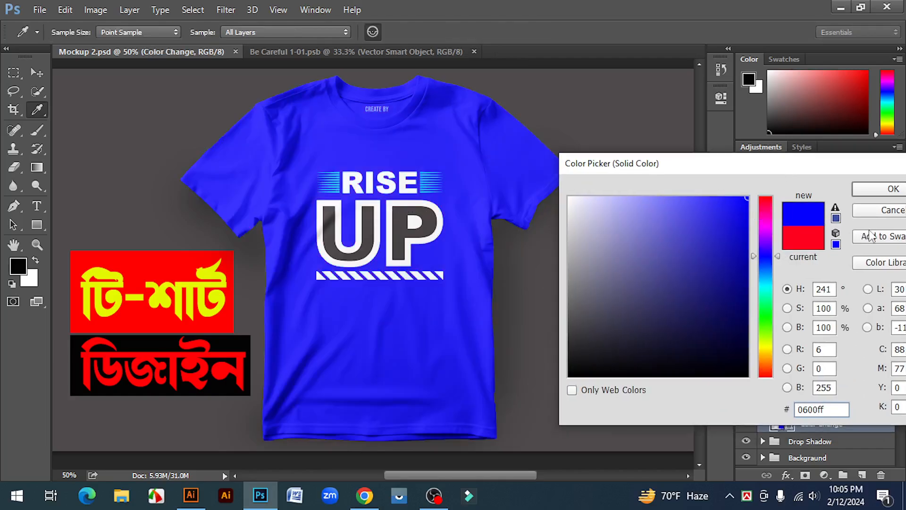
left_click(878, 189)
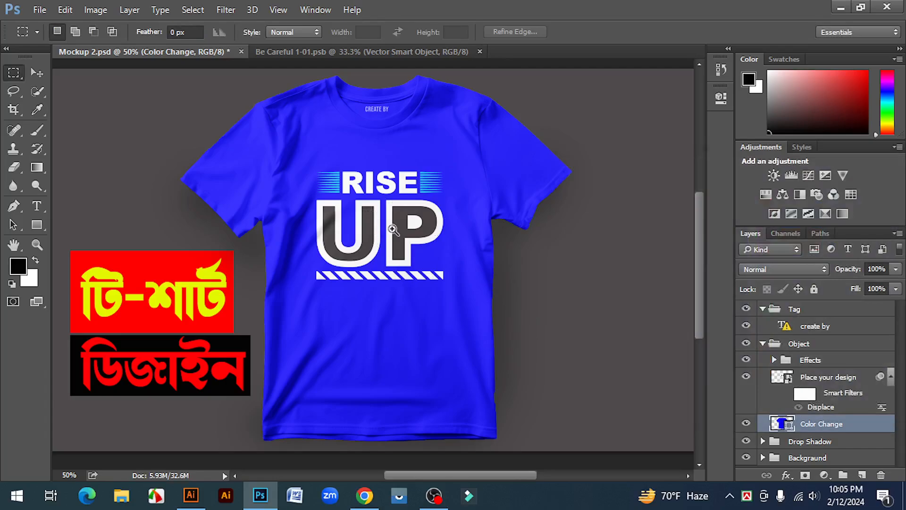
key("ctrl+plus")
key("ctrl+minus")
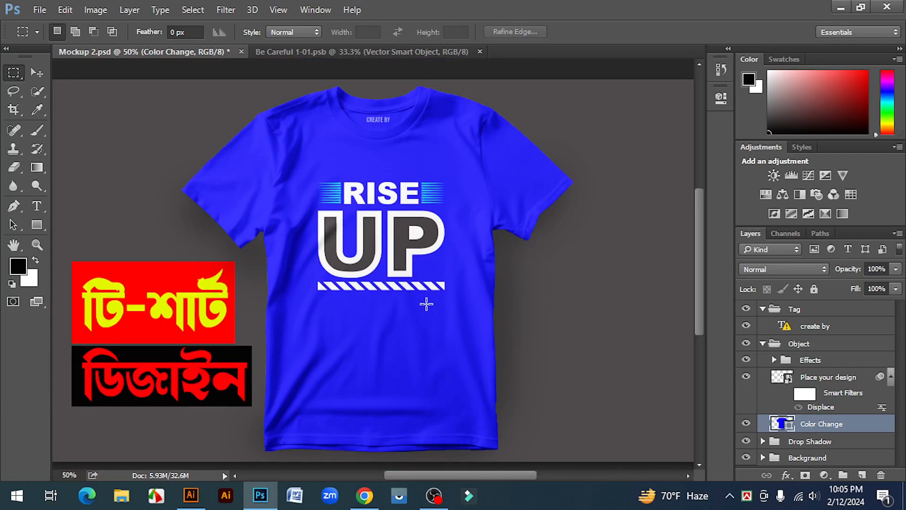
scroll(426, 349, "up", 1)
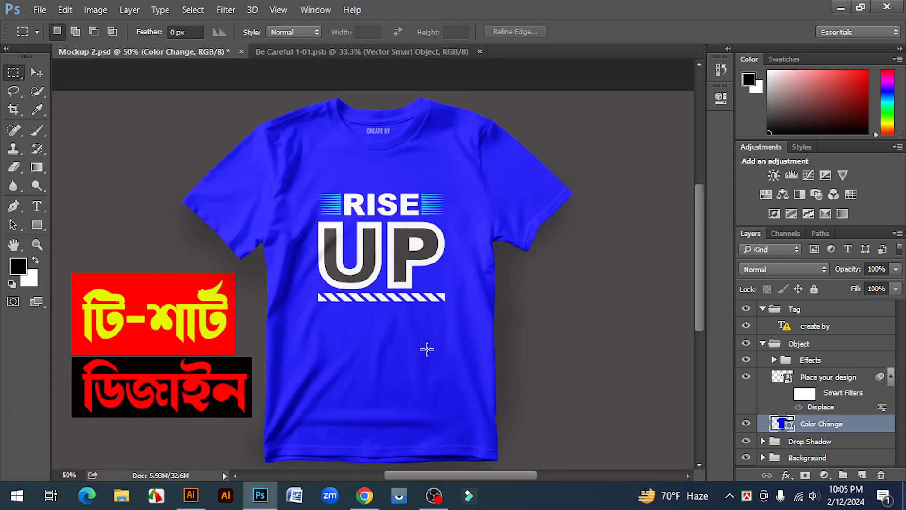